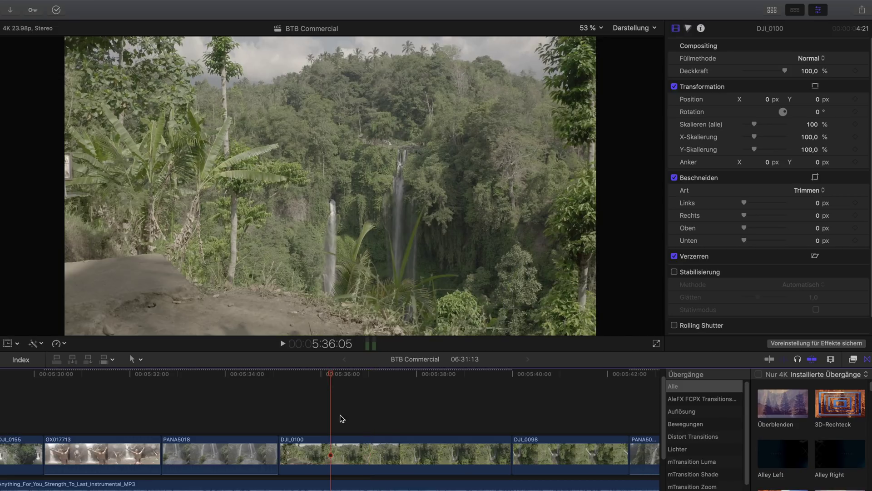
Select the DJI_0100 waterfall clip, then scrub and play through it to review the footage.
{"action": "mouse_move", "coordinate": [331, 374]}
{"action": "left_mouse_down"}
{"action": "mouse_move", "coordinate": [411, 374]}
{"action": "mouse_move", "coordinate": [278, 376]}
{"action": "mouse_move", "coordinate": [326, 376]}
{"action": "left_mouse_up"}
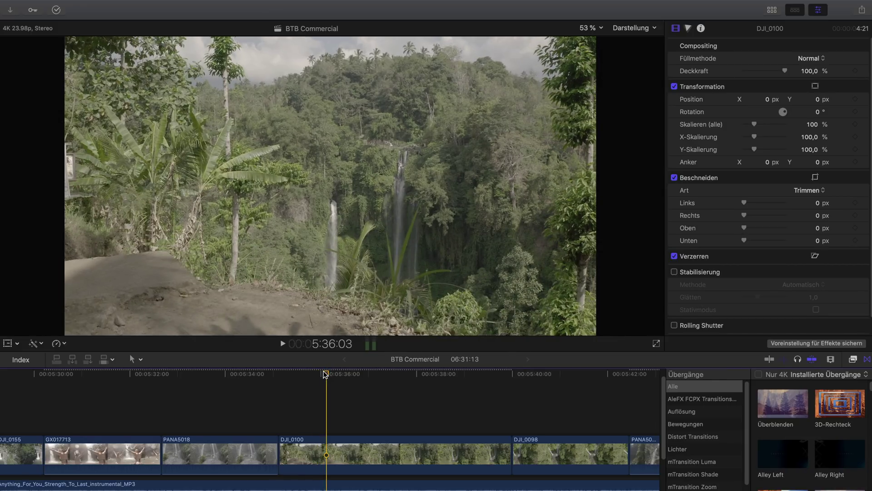
{"action": "key", "text": "c"}
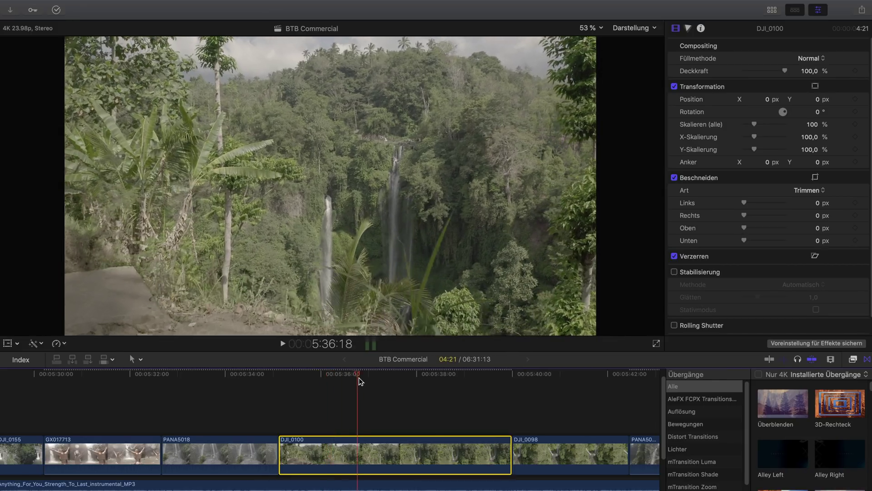
{"action": "mouse_move", "coordinate": [398, 385]}
{"action": "left_mouse_down"}
{"action": "mouse_move", "coordinate": [436, 381]}
{"action": "mouse_move", "coordinate": [284, 374]}
{"action": "left_mouse_up"}
{"action": "key", "text": "space"}
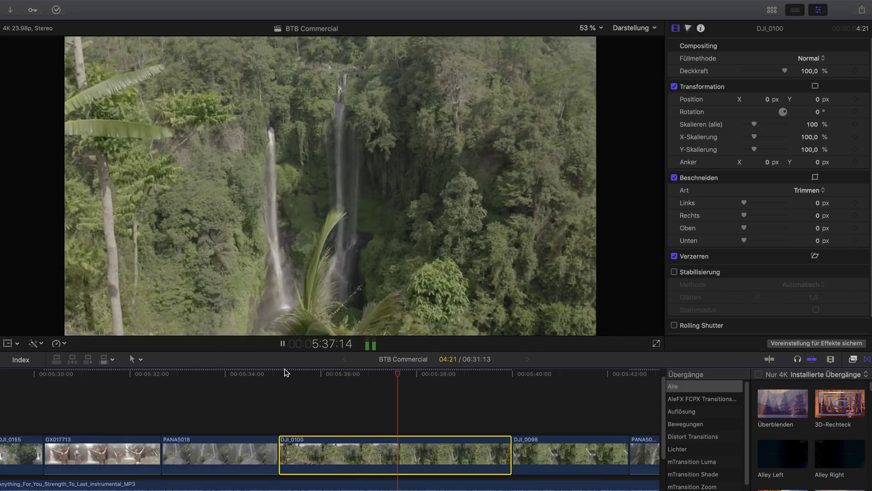
{"action": "key", "text": "space"}
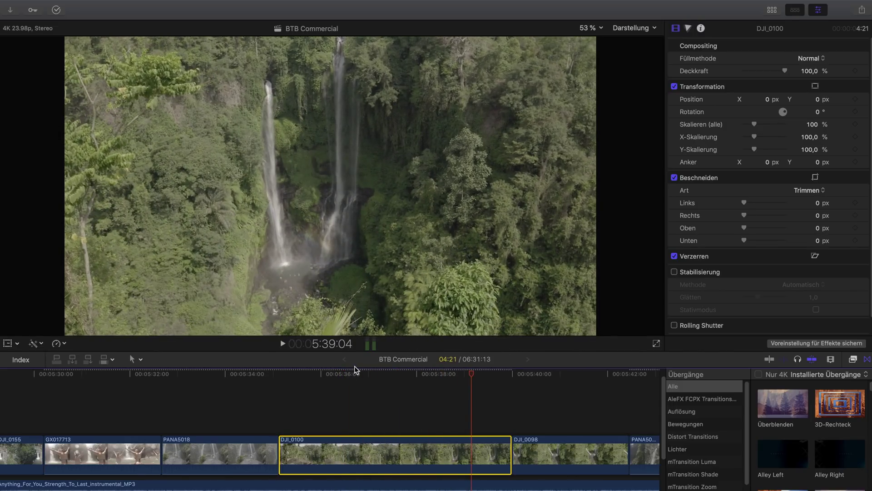
{"action": "left_click_drag", "start_coordinate": [475, 375], "coordinate": [431, 375]}
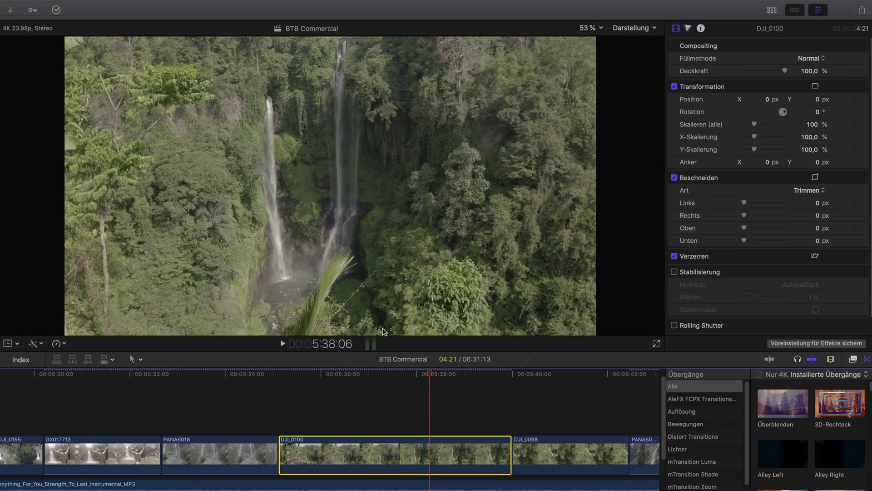
{"action": "left_click_drag", "start_coordinate": [429, 375], "coordinate": [352, 375]}
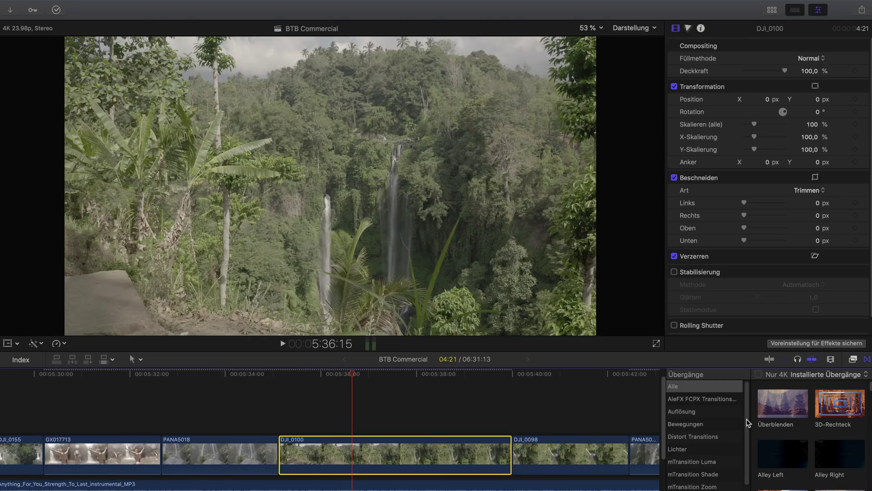
Apply FilmConvertPro2 - 4K from Film Emulation to the waterfall clip with grain set to 0.
{"action": "key", "text": "super+5"}
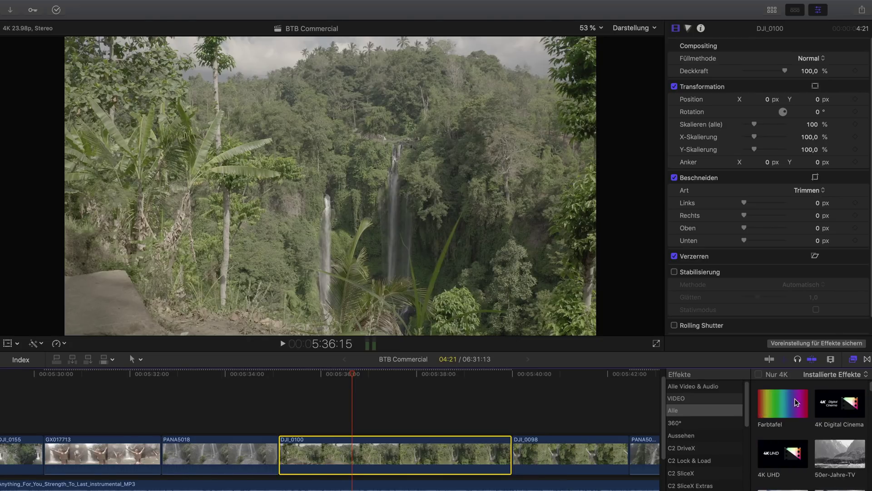
{"action": "scroll", "coordinate": [748, 409], "scroll_direction": "down", "scroll_amount": 4}
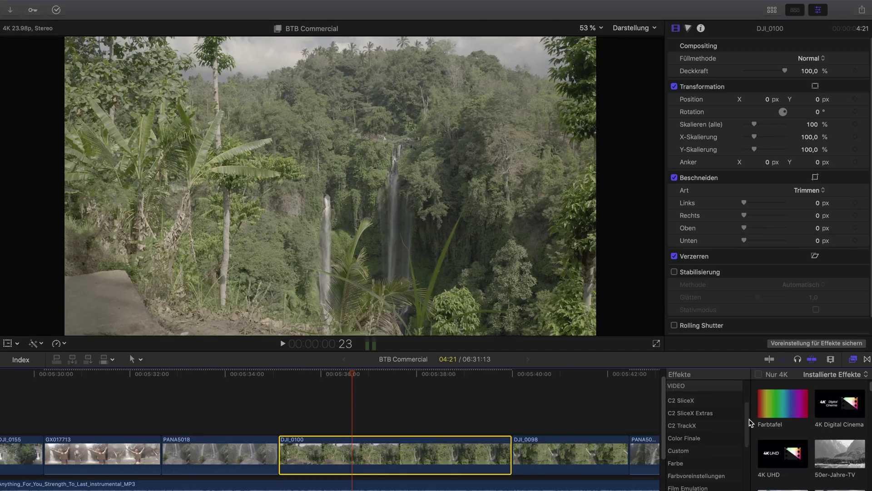
{"action": "left_click", "coordinate": [724, 474]}
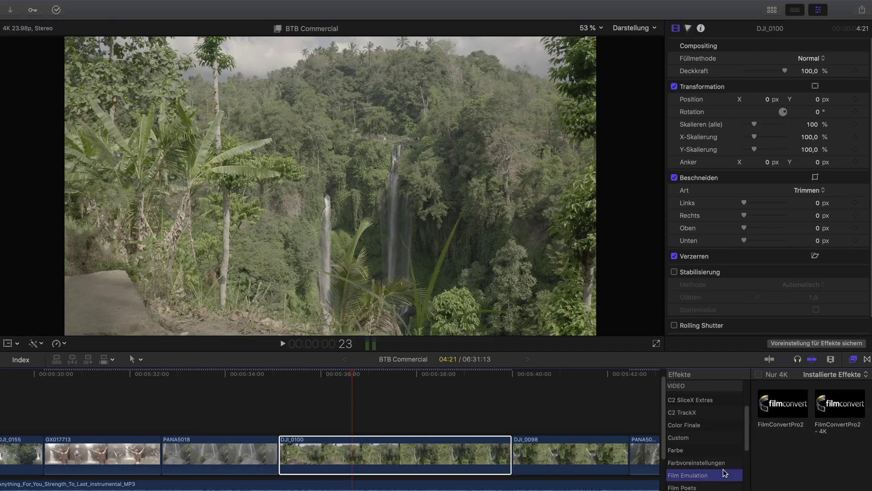
{"action": "double_click", "coordinate": [831, 411]}
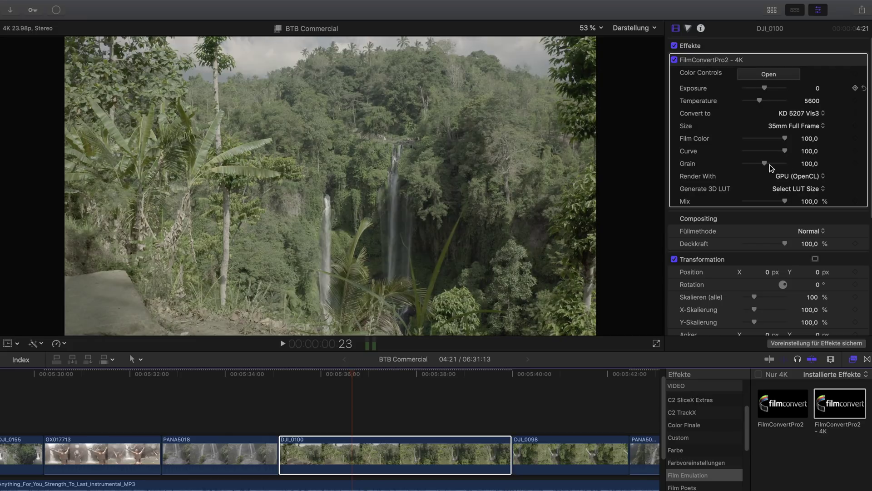
{"action": "left_click_drag", "start_coordinate": [764, 163], "coordinate": [683, 164]}
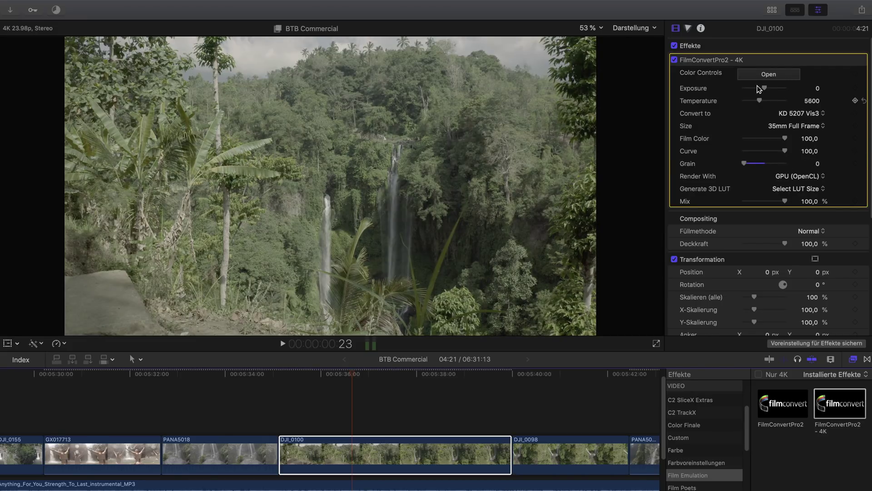
Open the FilmConvert colour controls window and move it off the picture.
{"action": "left_click", "coordinate": [773, 75]}
{"action": "left_click_drag", "start_coordinate": [228, 43], "coordinate": [731, 57]}
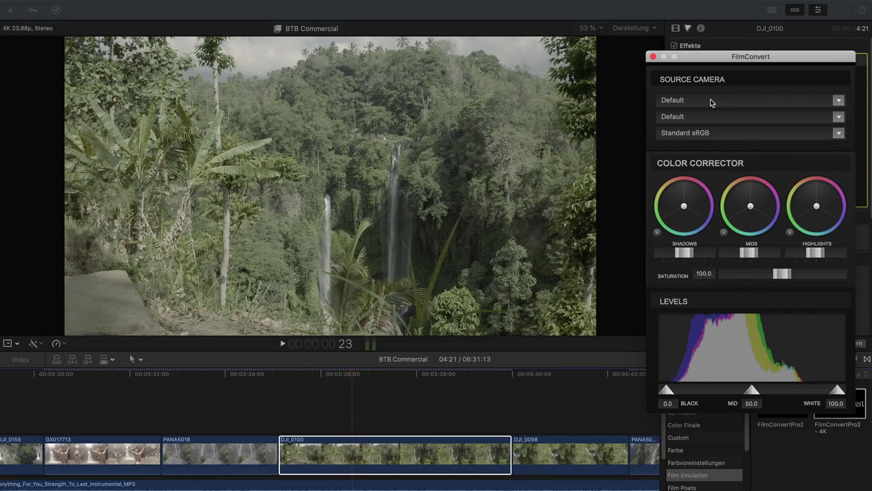
{"action": "left_click", "coordinate": [711, 103]}
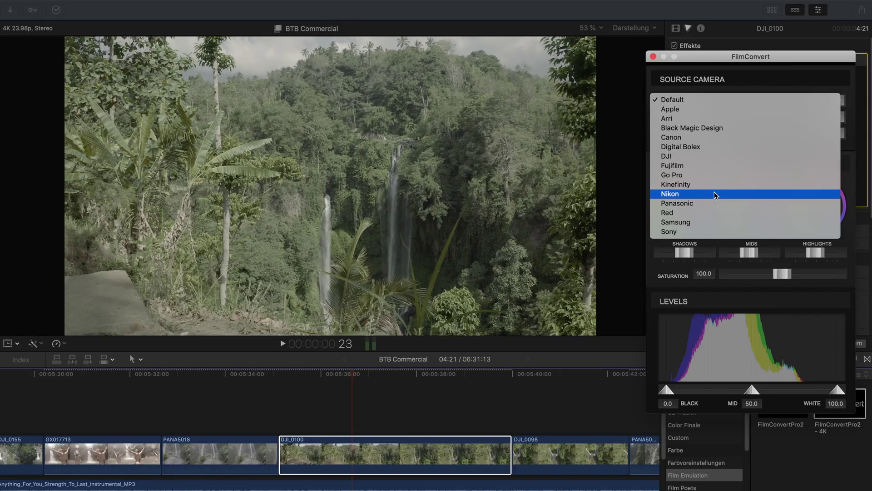
Set the source camera to DJI Phantom 4 Pro in D-Log and boost saturation to about 150.
{"action": "left_click", "coordinate": [712, 157]}
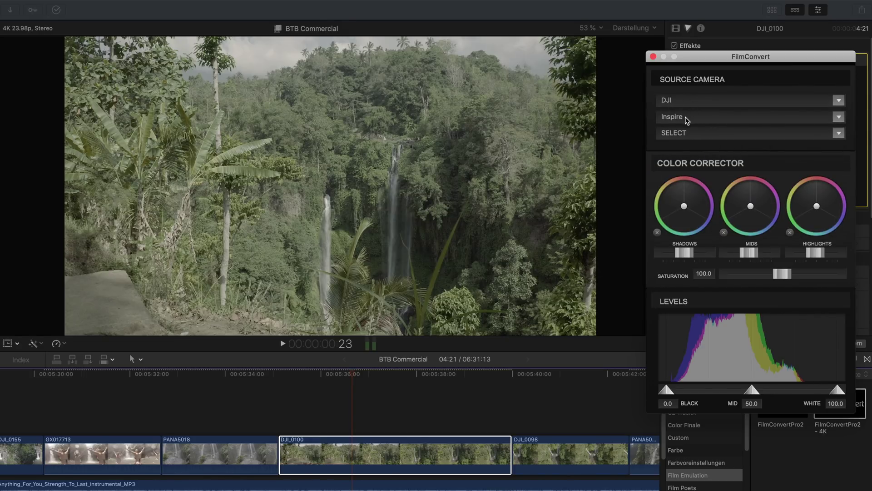
{"action": "left_click", "coordinate": [686, 117]}
{"action": "left_click", "coordinate": [723, 155]}
{"action": "left_click", "coordinate": [689, 134]}
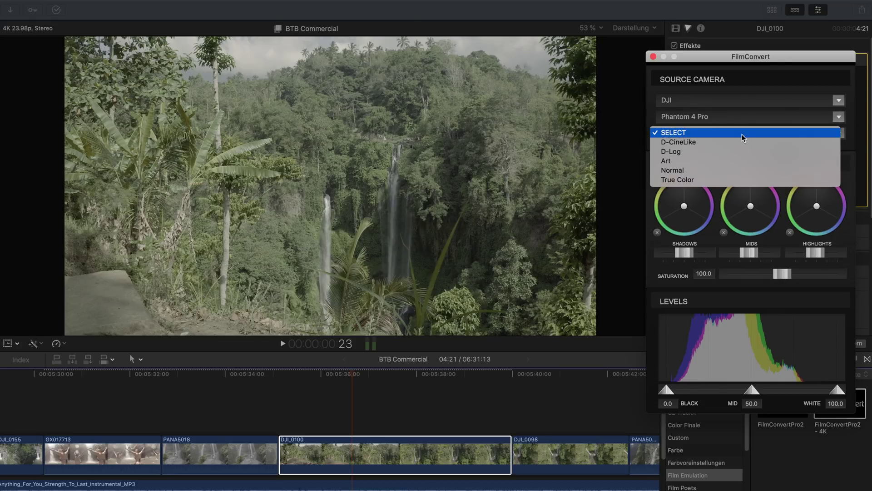
{"action": "left_click", "coordinate": [718, 152]}
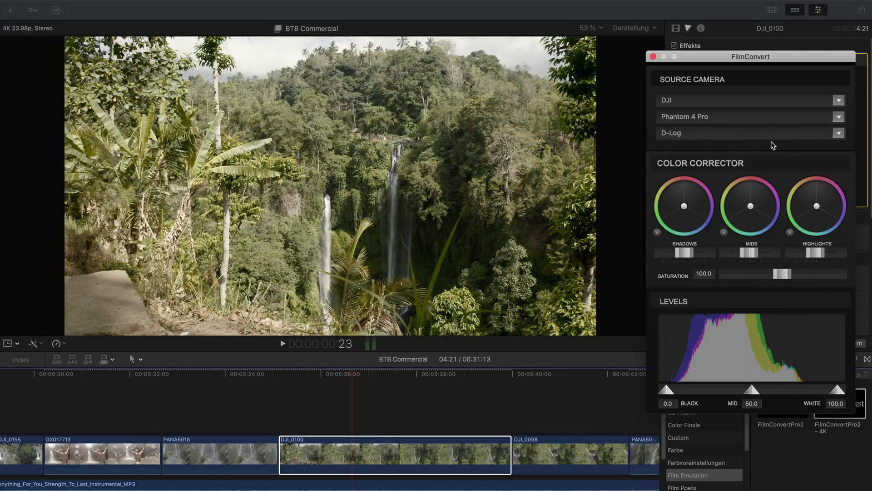
{"action": "left_click_drag", "start_coordinate": [785, 281], "coordinate": [813, 275]}
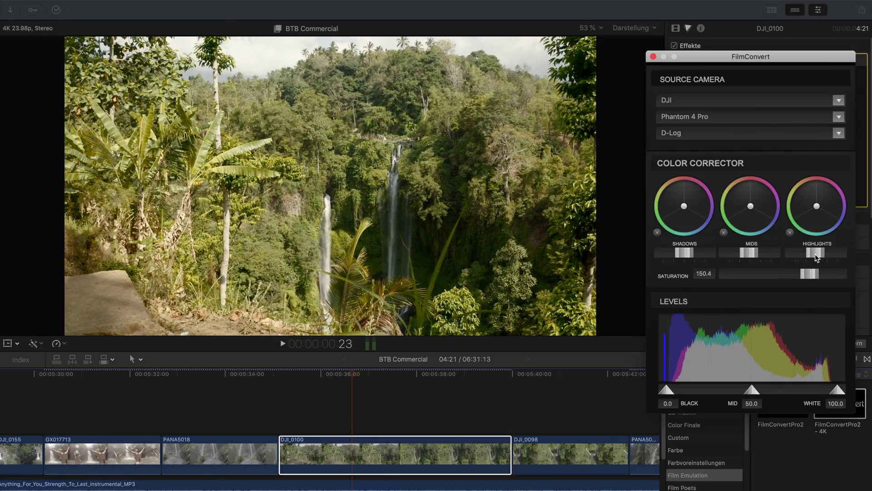
Fine-tune FilmConvert saturation down to 130.4, then adjust the shadows slightly.
{"action": "left_click_drag", "start_coordinate": [805, 278], "coordinate": [800, 279]}
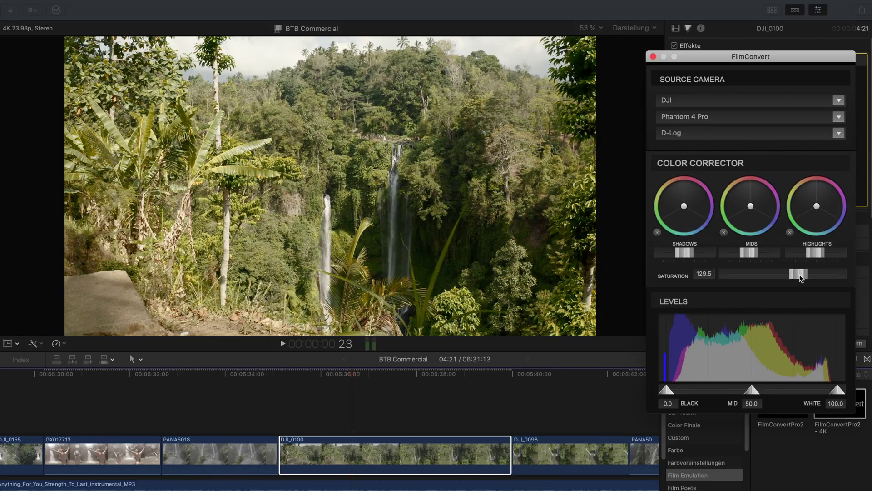
{"action": "left_click_drag", "start_coordinate": [800, 275], "coordinate": [795, 275]}
{"action": "left_click", "coordinate": [799, 274]}
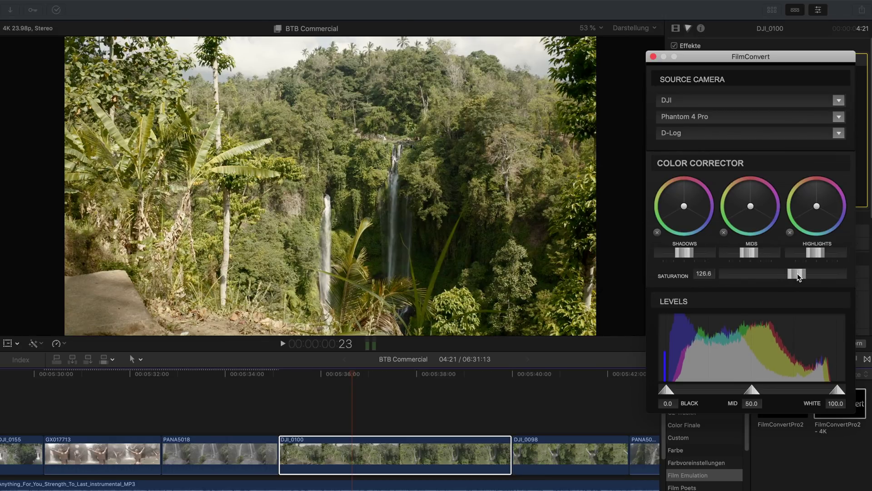
{"action": "left_click_drag", "start_coordinate": [798, 276], "coordinate": [799, 276]}
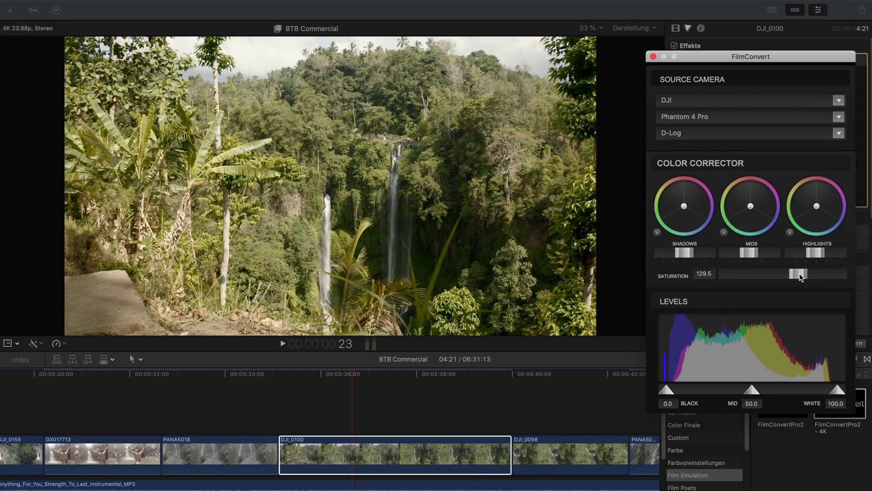
{"action": "left_click_drag", "start_coordinate": [800, 277], "coordinate": [802, 278]}
{"action": "left_click_drag", "start_coordinate": [688, 254], "coordinate": [692, 255]}
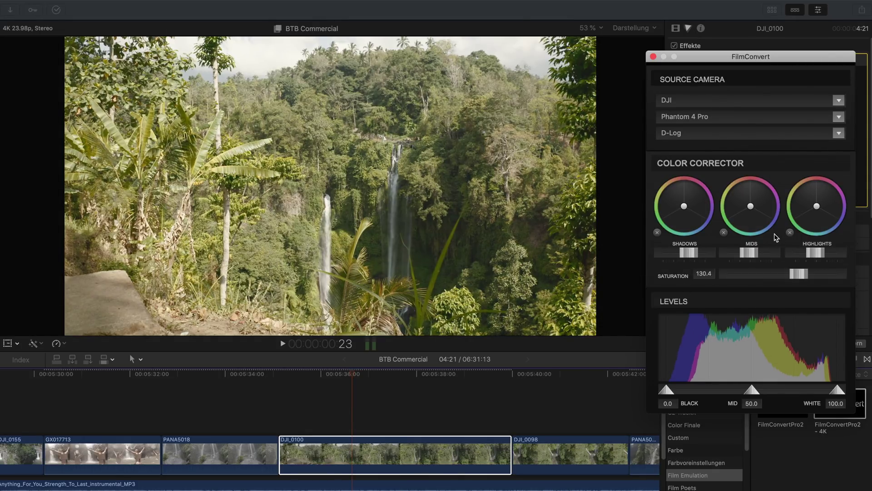
Brighten the highlights slightly, lower the mids and lift the shadows a touch while checking the Levels histogram.
{"action": "left_click_drag", "start_coordinate": [822, 255], "coordinate": [822, 256]}
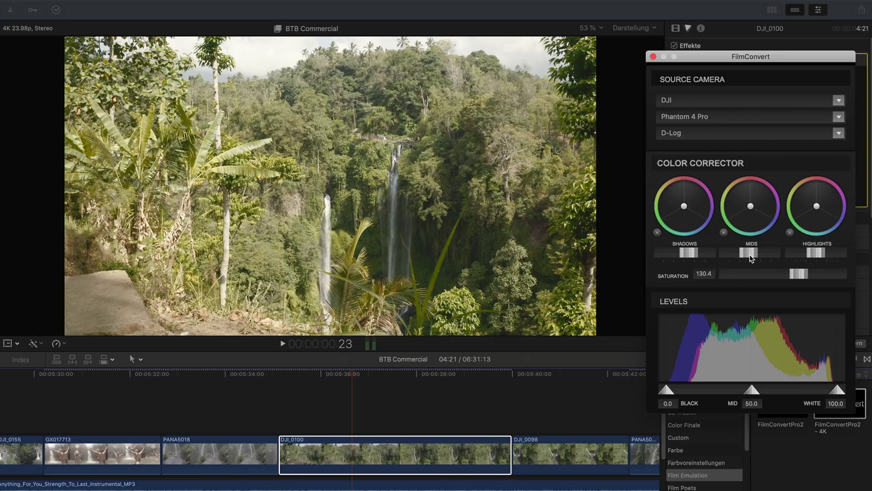
{"action": "left_click_drag", "start_coordinate": [752, 258], "coordinate": [746, 258]}
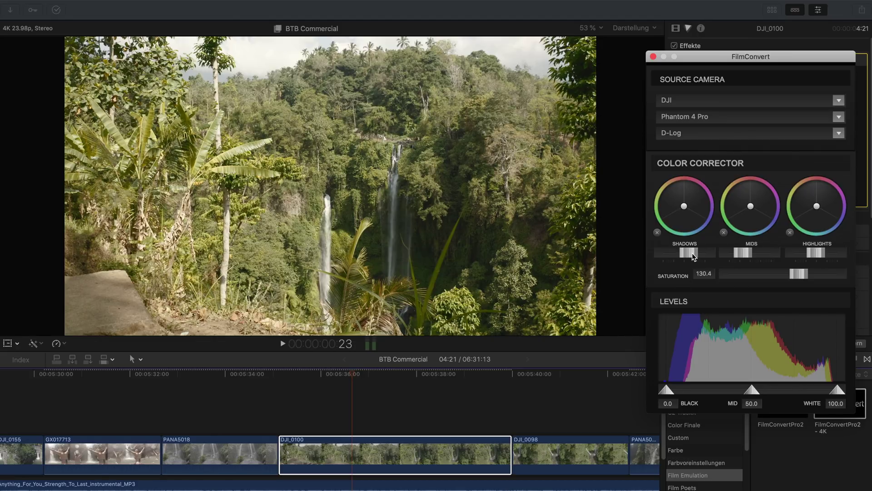
{"action": "left_click_drag", "start_coordinate": [692, 253], "coordinate": [694, 257]}
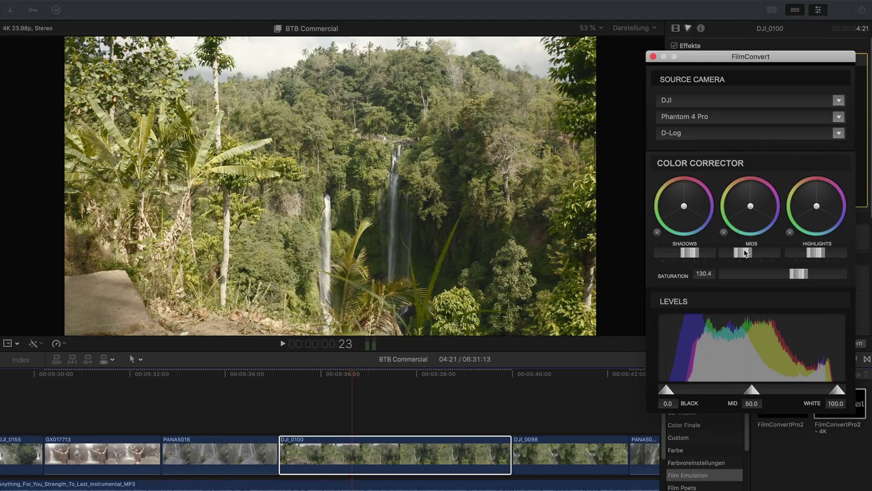
{"action": "left_click_drag", "start_coordinate": [748, 254], "coordinate": [742, 255]}
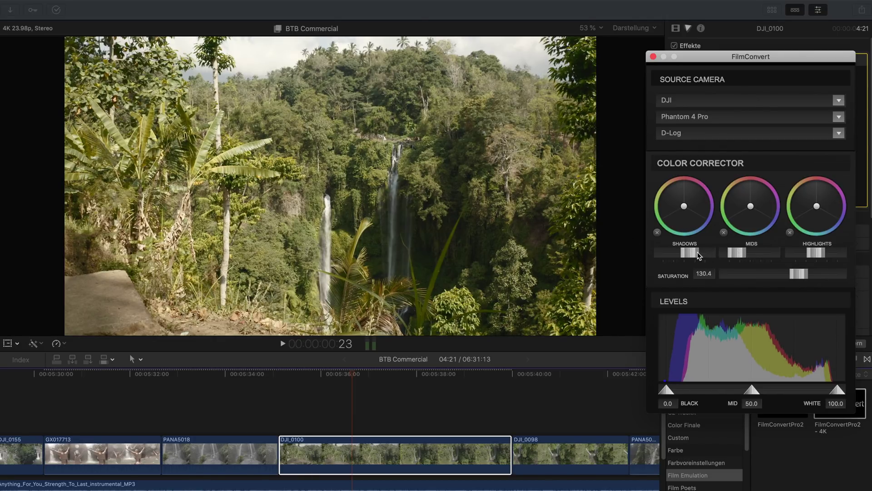
{"action": "left_click_drag", "start_coordinate": [697, 252], "coordinate": [699, 253]}
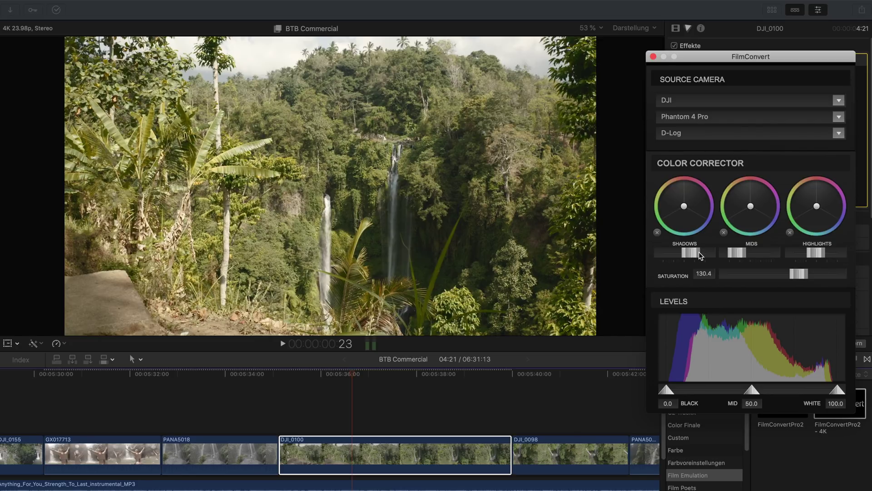
{"action": "left_click_drag", "start_coordinate": [698, 252], "coordinate": [698, 253]}
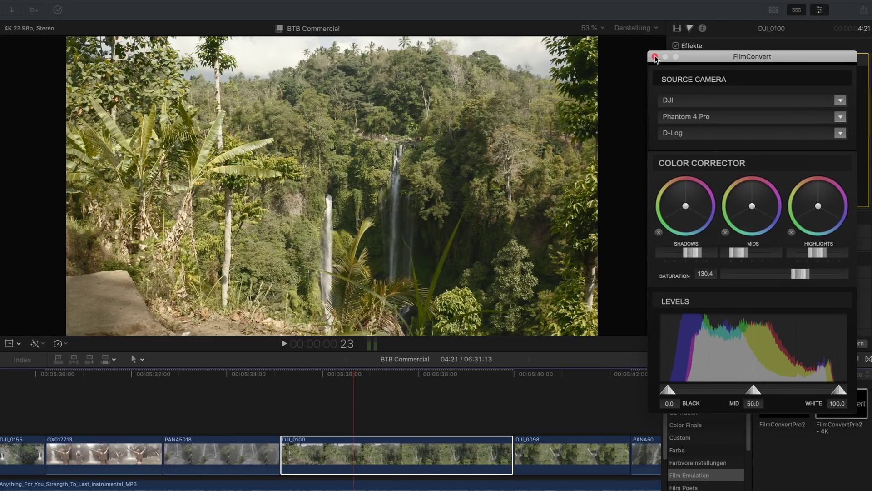
Close the FilmConvert window and set the effect's temperature to 5500 in the inspector.
{"action": "left_click", "coordinate": [655, 57]}
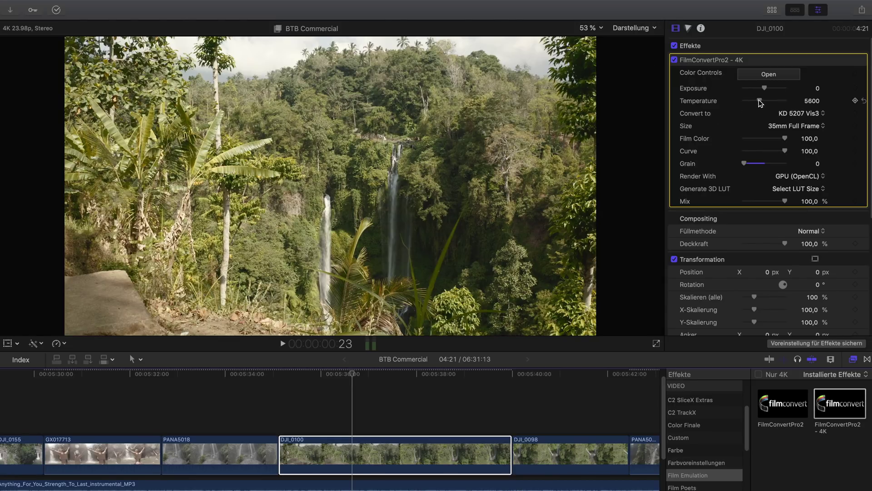
{"action": "left_click_drag", "start_coordinate": [760, 100], "coordinate": [759, 100]}
{"action": "left_click", "coordinate": [813, 101]}
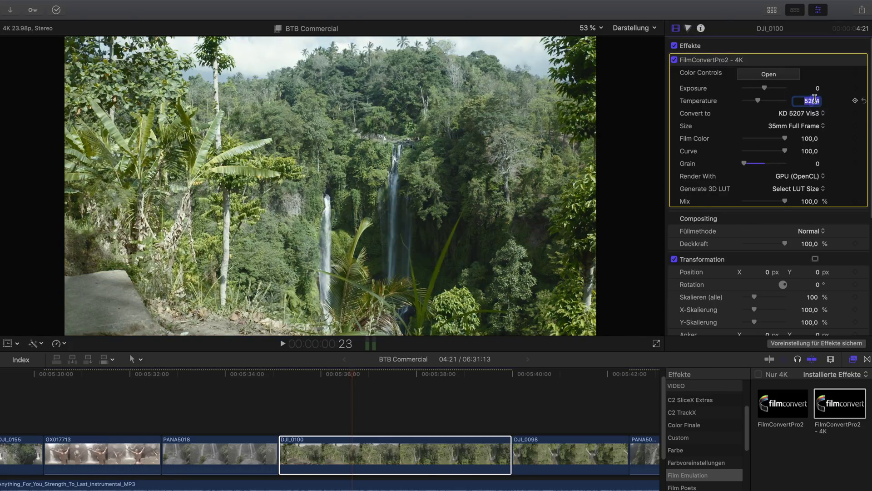
{"action": "type", "text": "500"}
{"action": "key", "text": "Return"}
{"action": "type", "text": "5"}
{"action": "key", "text": "Return"}
{"action": "type", "text": "54"}
From the desktop, set the display colour profile to Rec. ITU-R BT.709-5 in System Preferences.
{"action": "key", "text": "ctrl+Left"}
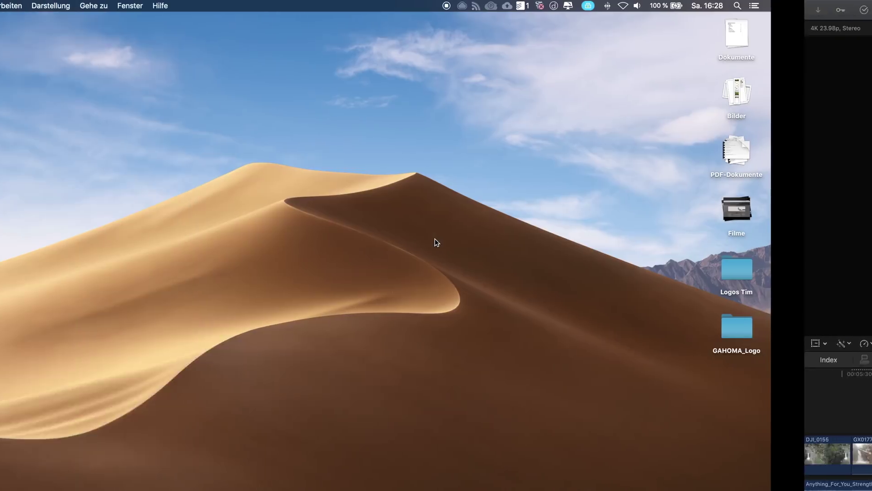
{"action": "left_click", "coordinate": [265, 486]}
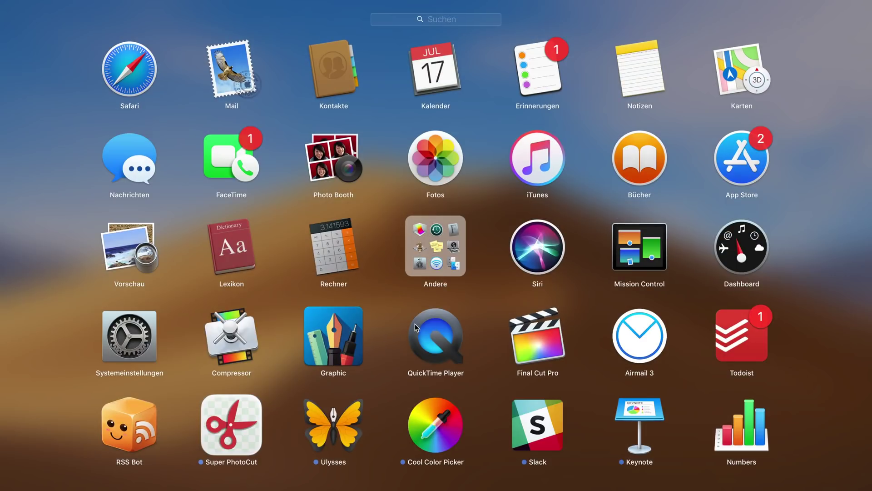
{"action": "left_click", "coordinate": [135, 332]}
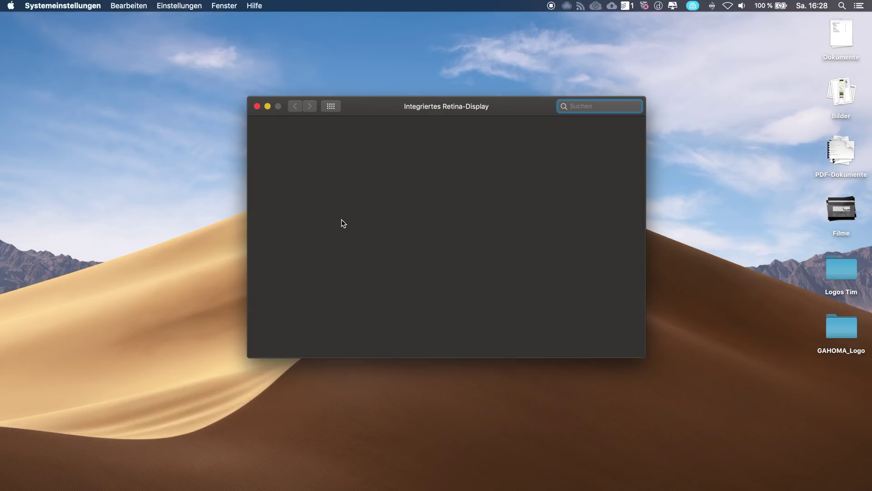
{"action": "left_click", "coordinate": [441, 135]}
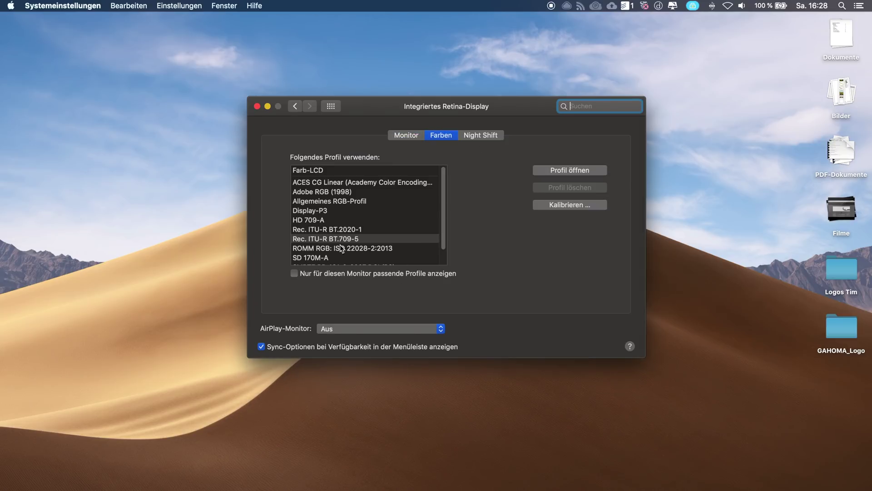
{"action": "left_click", "coordinate": [346, 241]}
{"action": "left_click", "coordinate": [321, 170]}
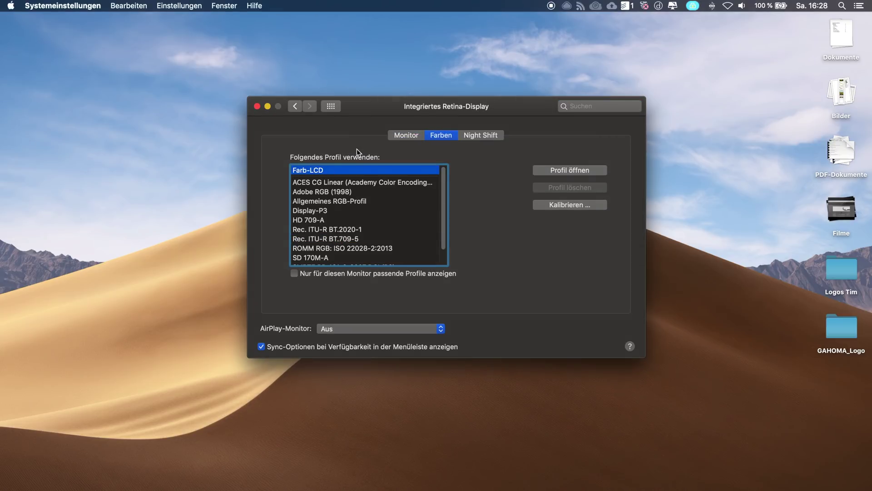
{"action": "left_click_drag", "start_coordinate": [409, 112], "coordinate": [494, 110]}
{"action": "left_click", "coordinate": [407, 169]}
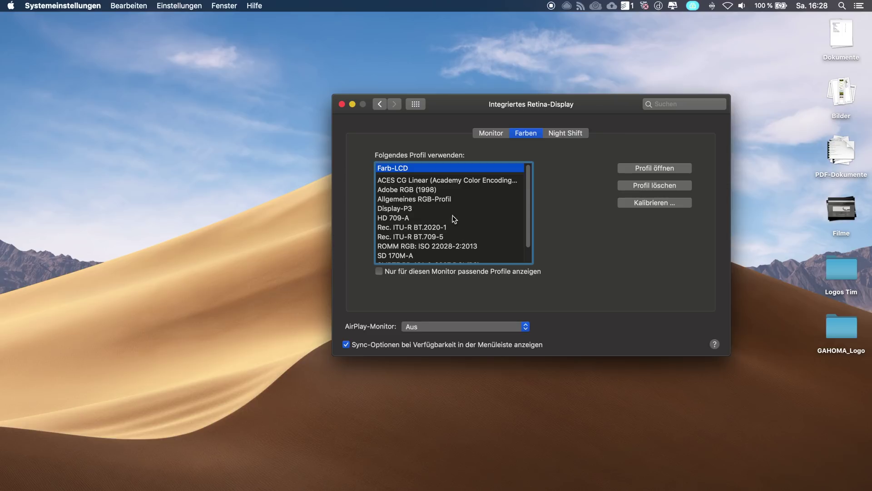
{"action": "left_click", "coordinate": [442, 236]}
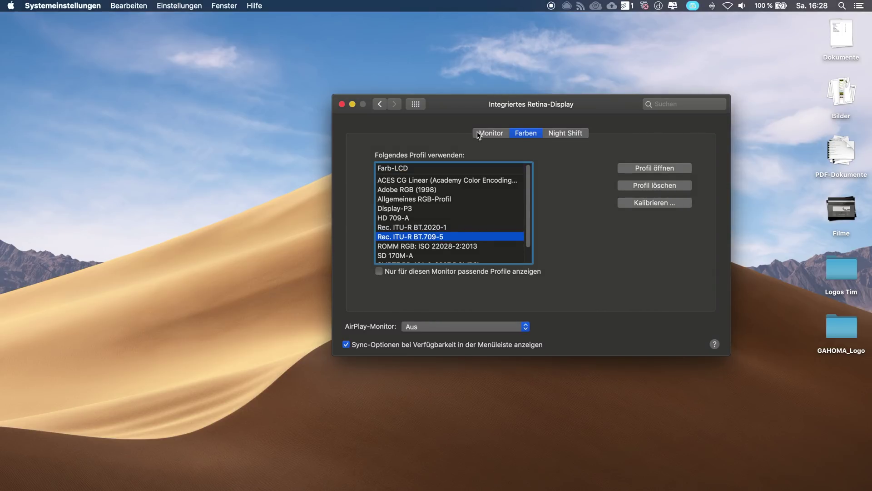
{"action": "left_click_drag", "start_coordinate": [479, 109], "coordinate": [434, 115]}
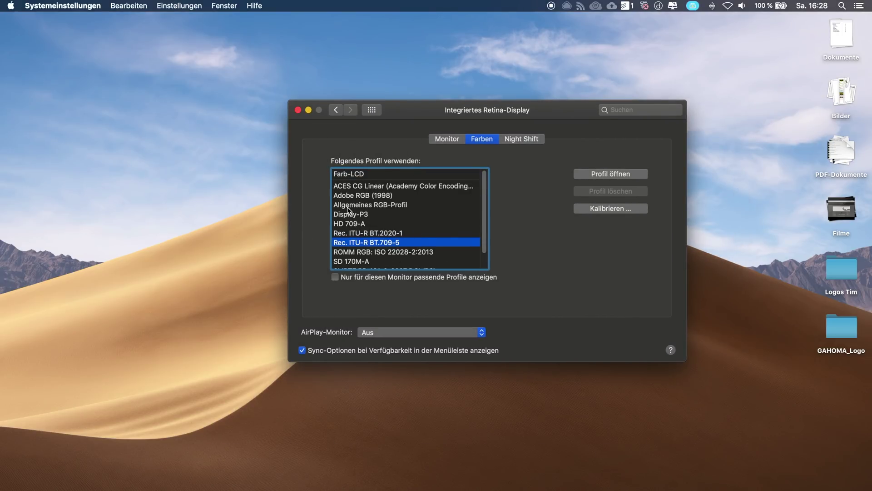
{"action": "left_click", "coordinate": [298, 110]}
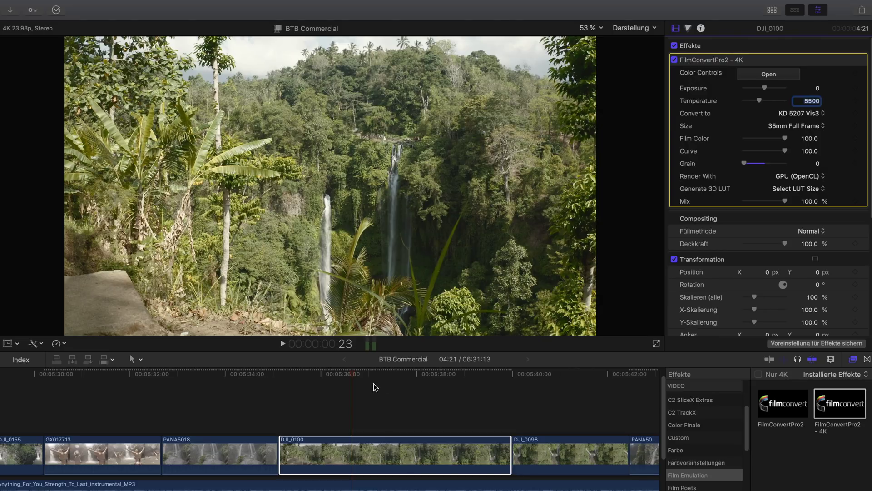
Select DJI_0100 and scrub it, showing FilmConvertPro2 with KD 5207 Vis3, grain 0 and temperature 5500.
{"action": "left_click", "coordinate": [363, 373]}
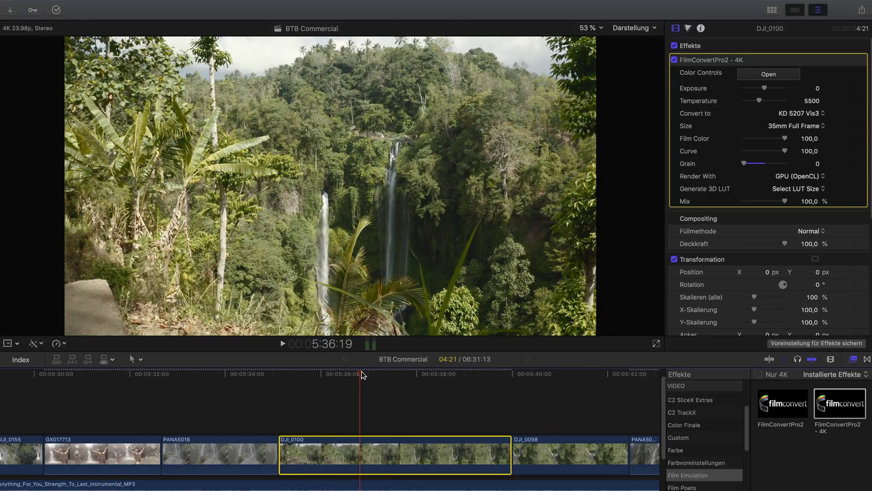
{"action": "left_click", "coordinate": [355, 374]}
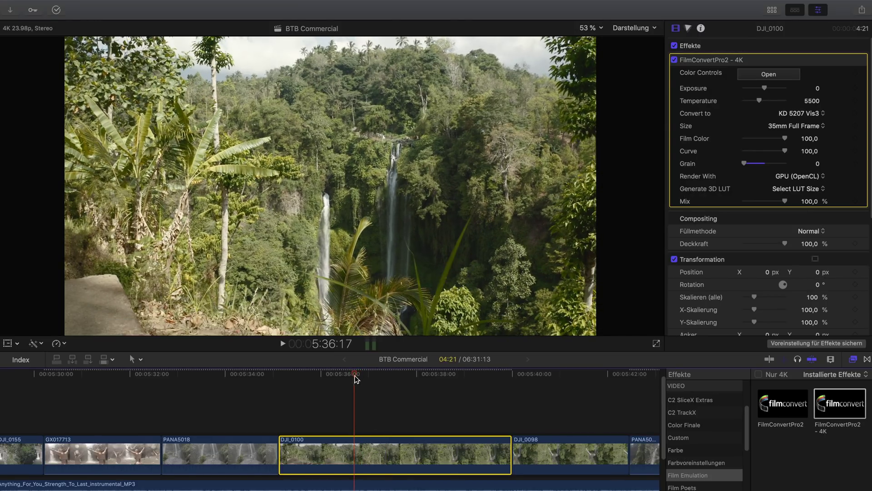
{"action": "mouse_move", "coordinate": [355, 376]}
{"action": "left_mouse_down"}
{"action": "mouse_move", "coordinate": [344, 376]}
{"action": "mouse_move", "coordinate": [367, 376]}
{"action": "left_mouse_up"}
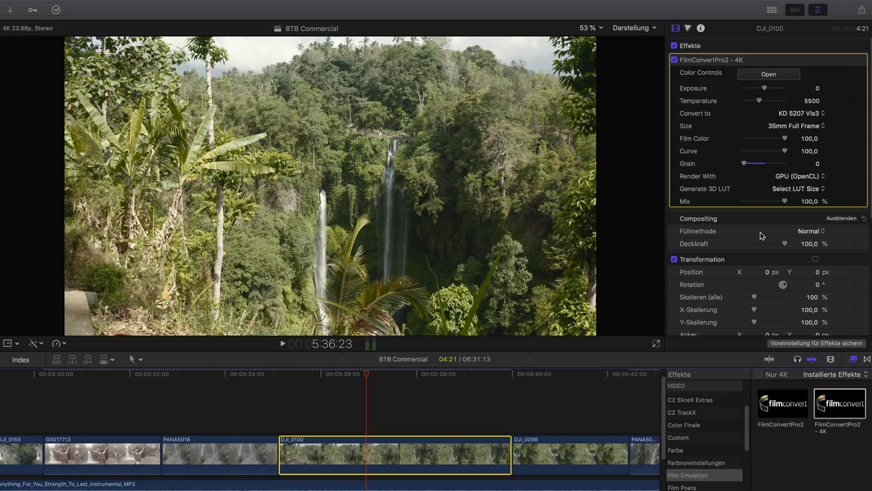
{"action": "scroll", "coordinate": [745, 413], "scroll_direction": "down", "scroll_amount": 2}
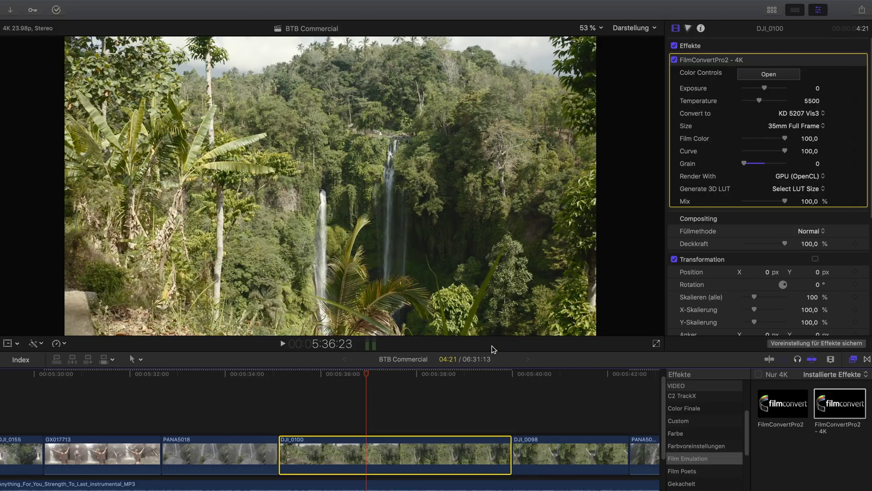
{"action": "scroll", "coordinate": [706, 469], "scroll_direction": "down", "scroll_amount": 5}
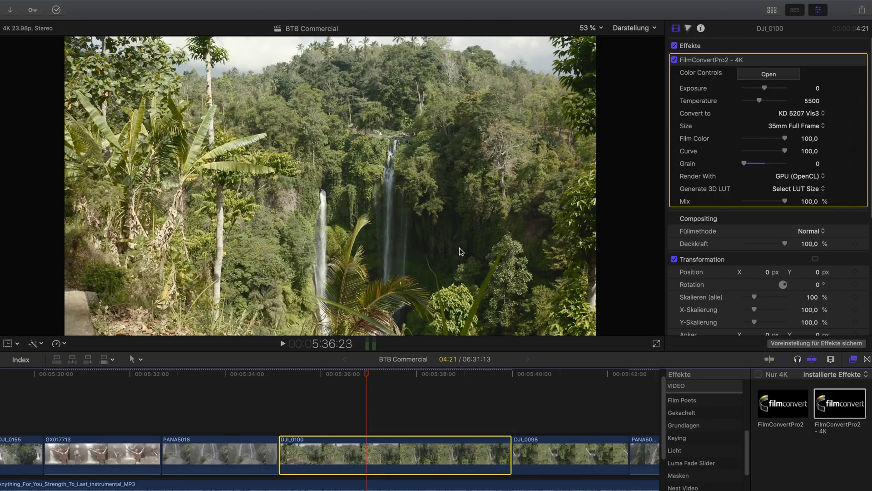
{"action": "scroll", "coordinate": [732, 479], "scroll_direction": "down", "scroll_amount": 5}
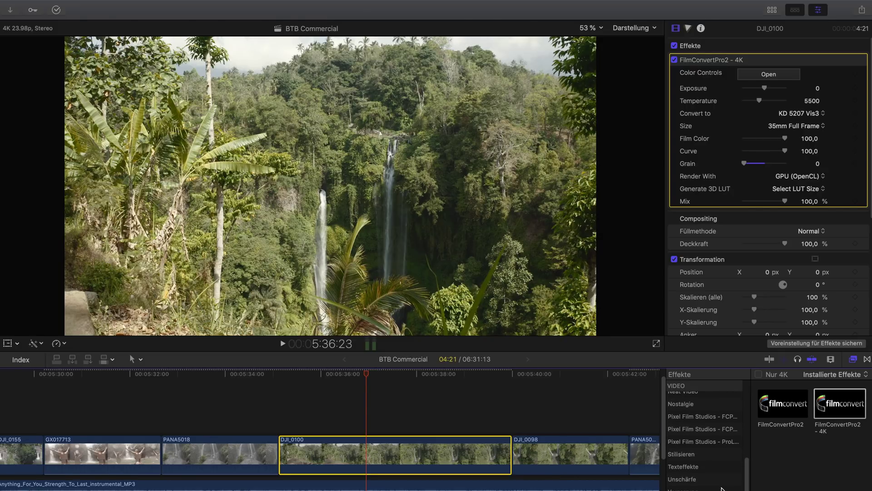
{"action": "left_click", "coordinate": [712, 480]}
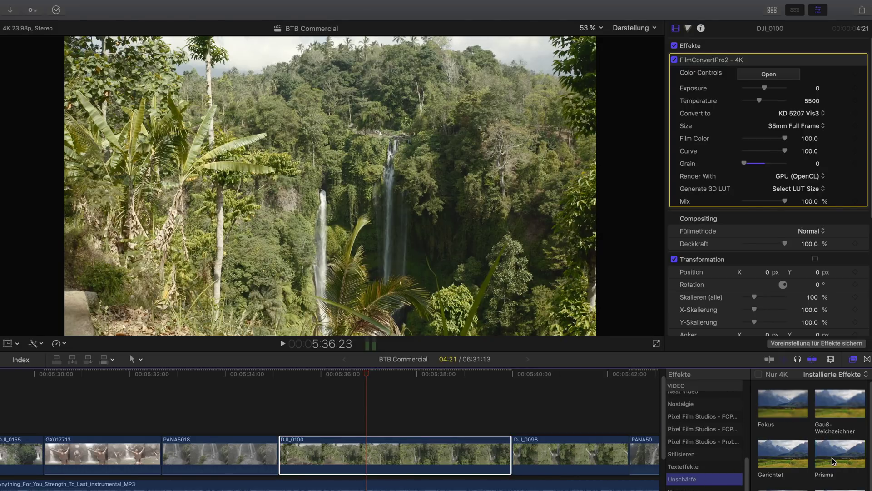
{"action": "scroll", "coordinate": [834, 461], "scroll_direction": "down", "scroll_amount": 1}
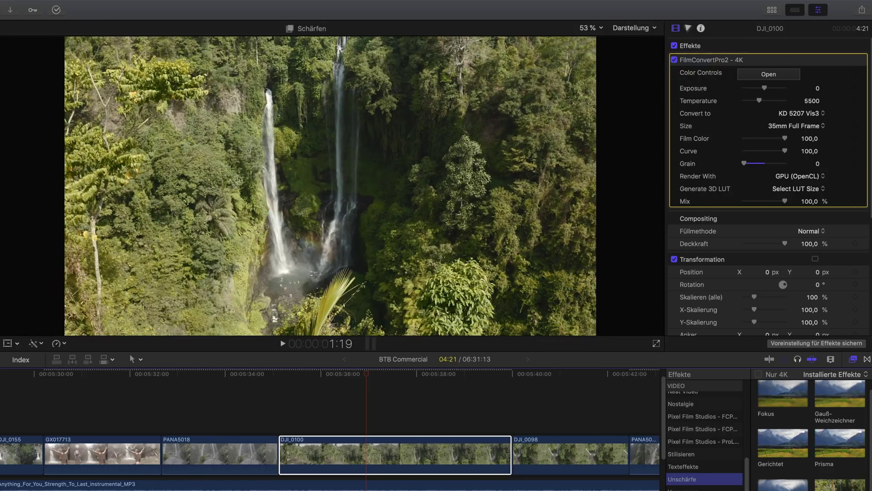
{"action": "left_click", "coordinate": [833, 482]}
{"action": "left_click_drag", "start_coordinate": [810, 261], "coordinate": [318, 297]}
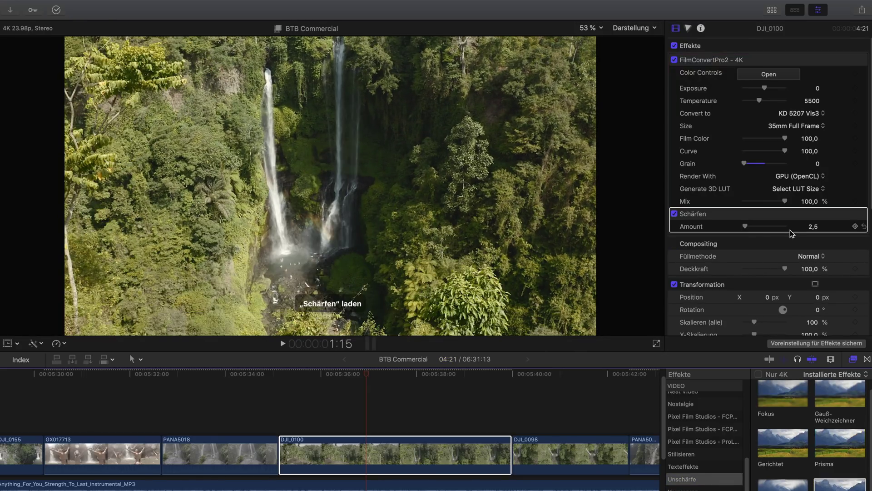
{"action": "left_click_drag", "start_coordinate": [409, 376], "coordinate": [445, 381]}
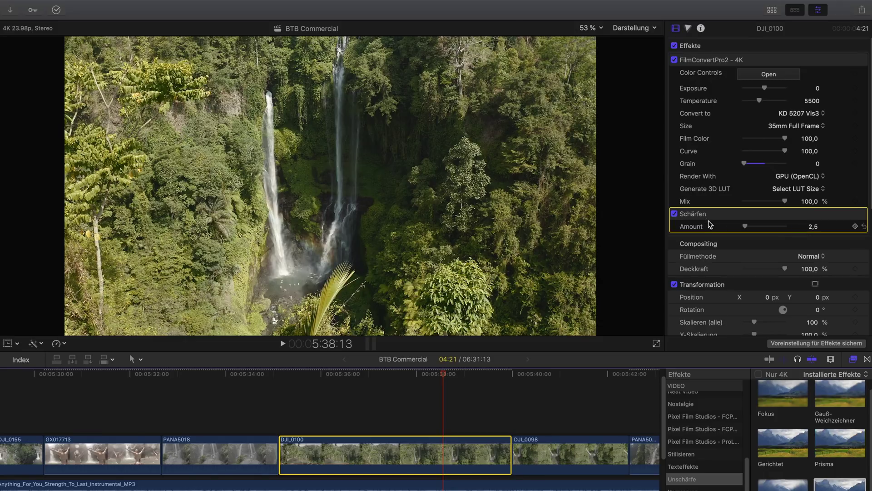
{"action": "mouse_move", "coordinate": [377, 391]}
{"action": "left_mouse_down"}
{"action": "mouse_move", "coordinate": [348, 394]}
{"action": "mouse_move", "coordinate": [386, 394]}
{"action": "left_mouse_up"}
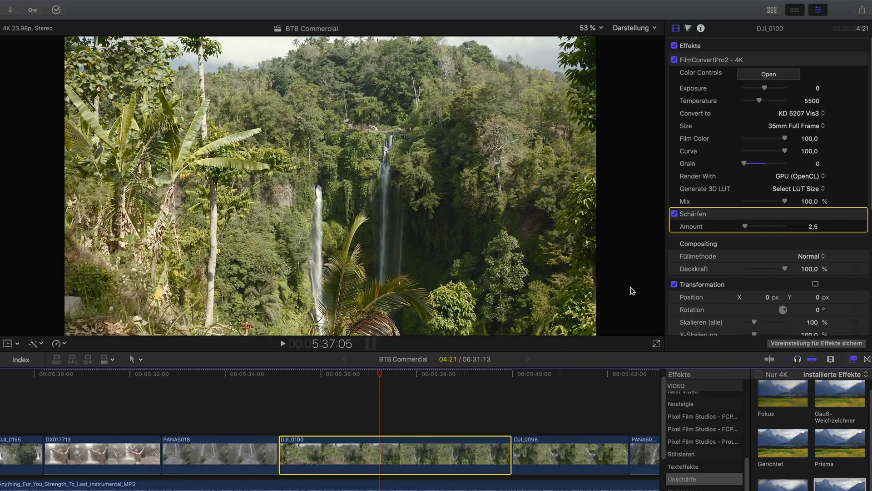
{"action": "left_click", "coordinate": [675, 214]}
{"action": "left_click", "coordinate": [724, 215]}
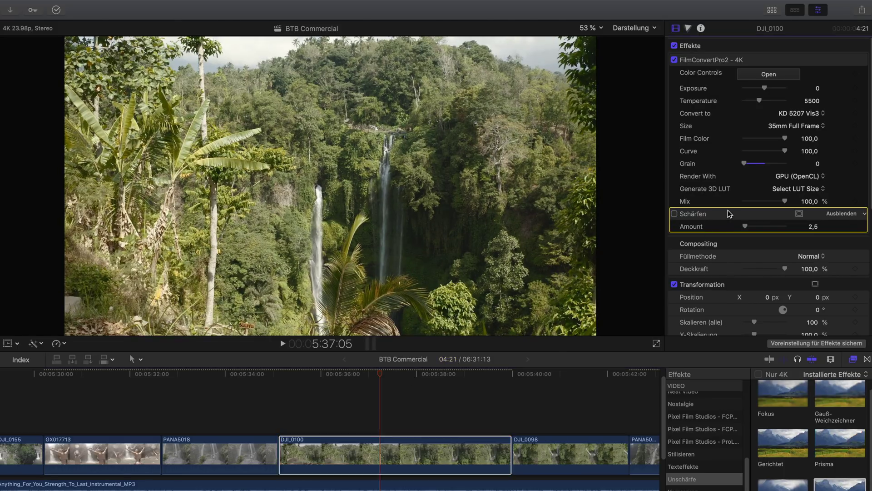
{"action": "key", "text": "Delete"}
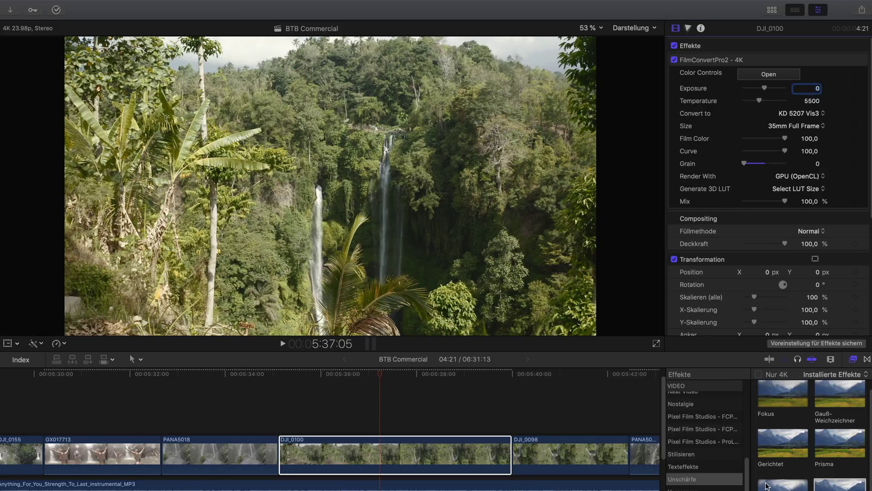
Apply the Eigene LUT effect from the colour effects using the Thailand 2K18 OT LUT.
{"action": "scroll", "coordinate": [748, 471], "scroll_direction": "up", "scroll_amount": 2}
{"action": "scroll", "coordinate": [704, 454], "scroll_direction": "up", "scroll_amount": 10}
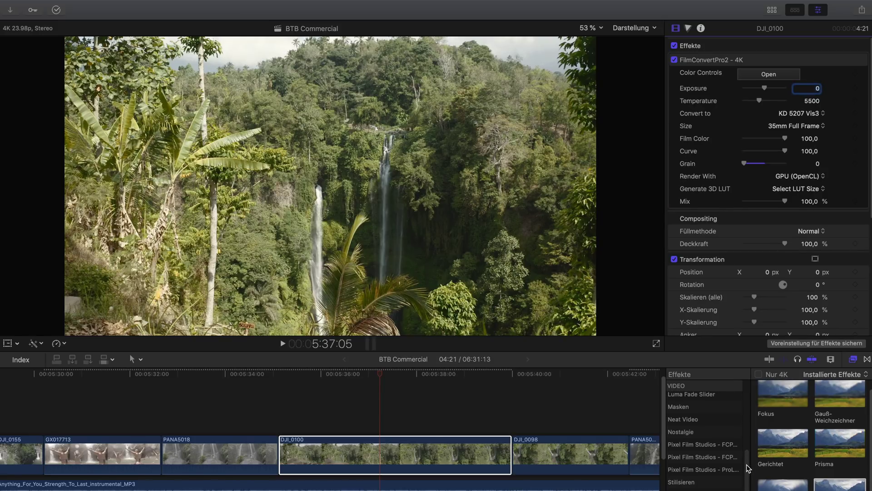
{"action": "left_click", "coordinate": [707, 410]}
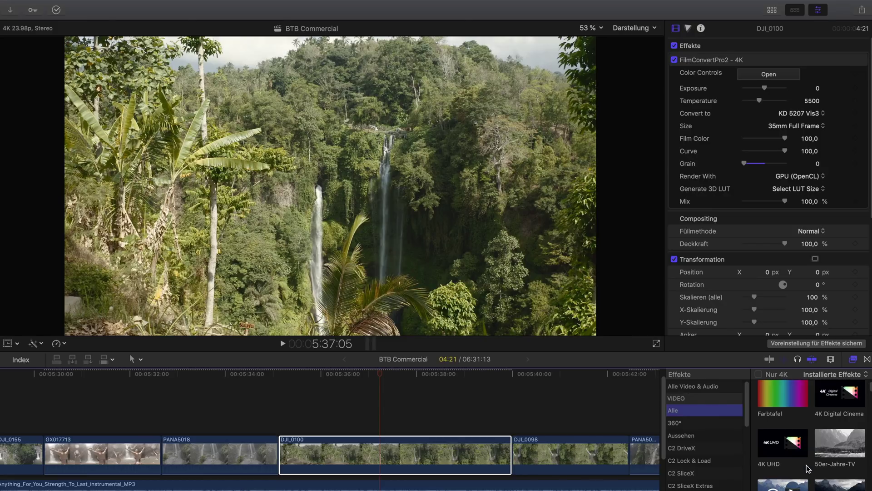
{"action": "scroll", "coordinate": [807, 468], "scroll_direction": "down", "scroll_amount": 5}
{"action": "scroll", "coordinate": [695, 464], "scroll_direction": "down", "scroll_amount": 3}
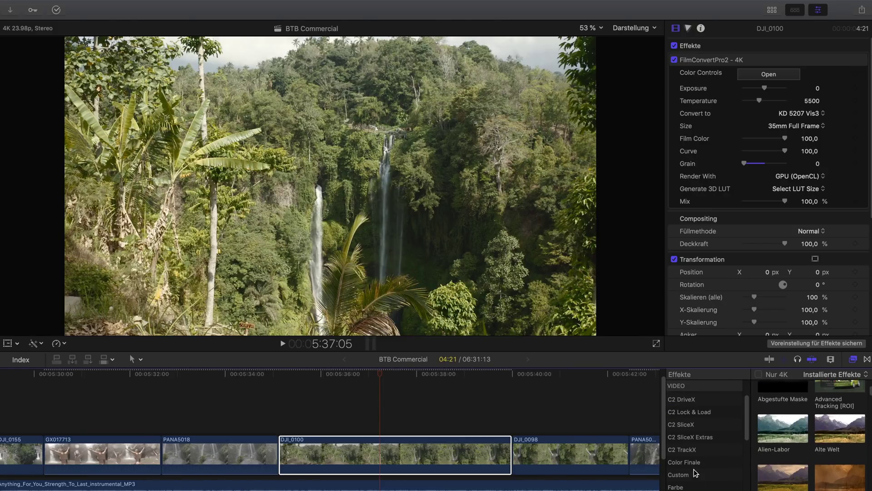
{"action": "left_click", "coordinate": [691, 472]}
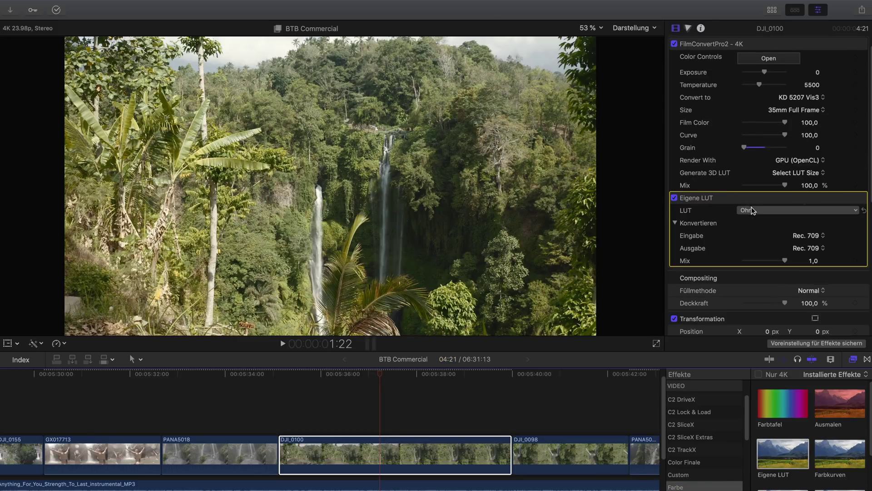
{"action": "left_click", "coordinate": [755, 210]}
{"action": "mouse_move", "coordinate": [791, 246]}
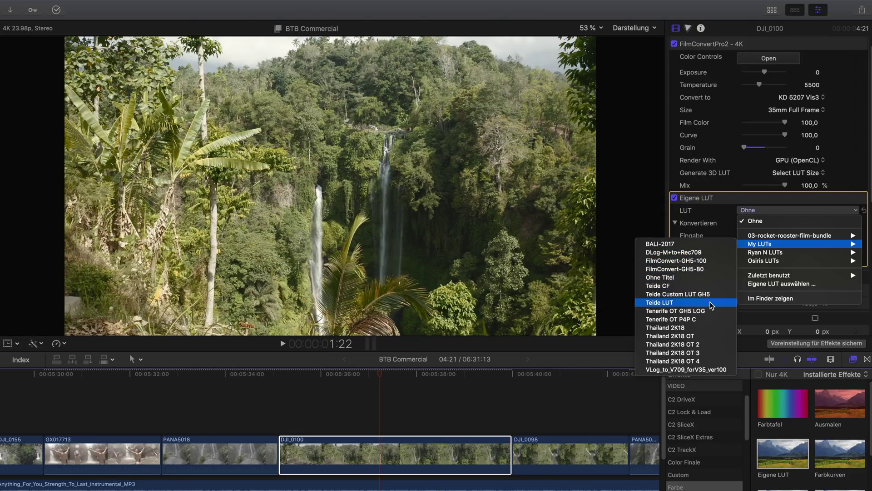
{"action": "left_click", "coordinate": [712, 338]}
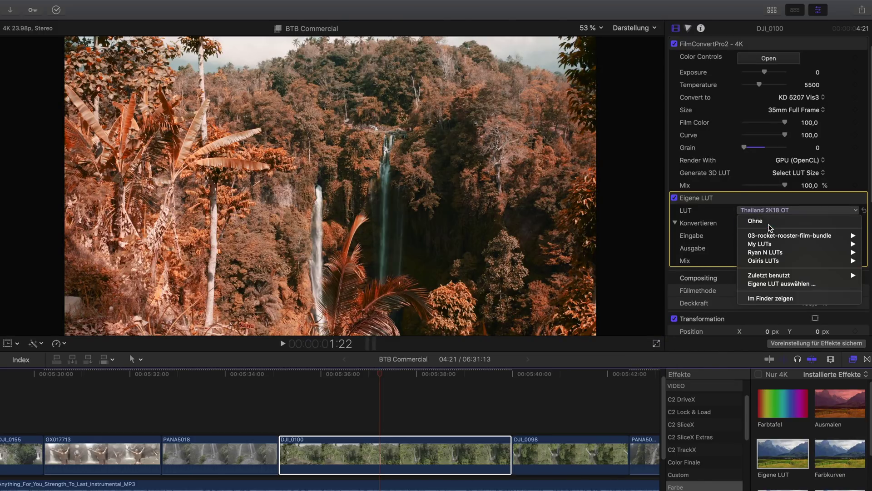
Compare Thailand 2K18 OT 2, 3 and 4 LUTs, keep OT 4, and lower the mix slightly.
{"action": "mouse_move", "coordinate": [772, 235]}
{"action": "left_click", "coordinate": [672, 349]}
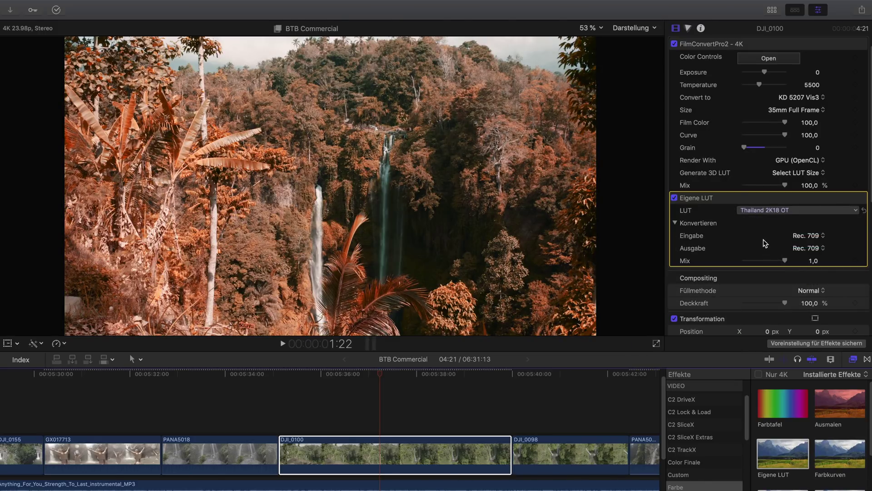
{"action": "left_click", "coordinate": [764, 211]}
{"action": "mouse_move", "coordinate": [777, 246]}
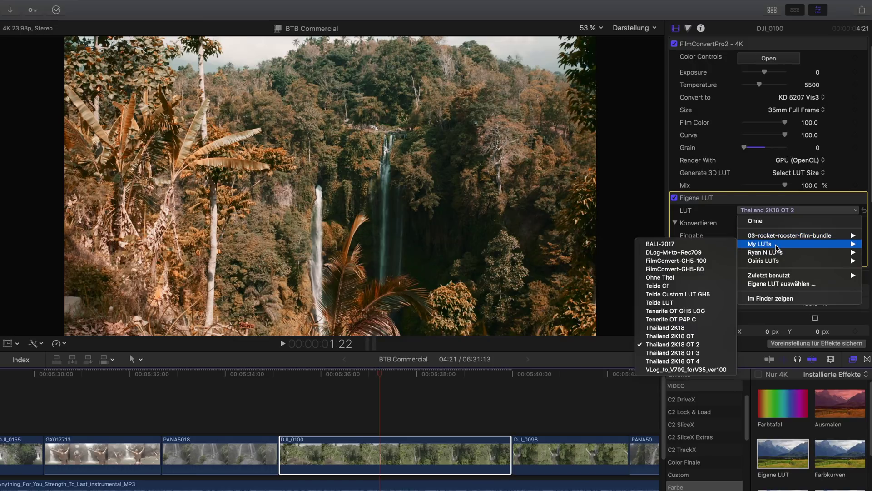
{"action": "left_click", "coordinate": [715, 352]}
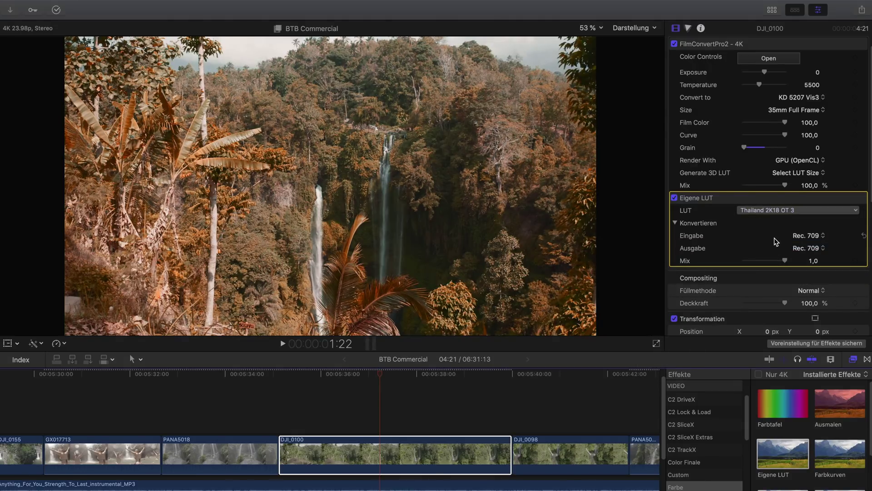
{"action": "left_click", "coordinate": [775, 210]}
{"action": "mouse_move", "coordinate": [772, 244]}
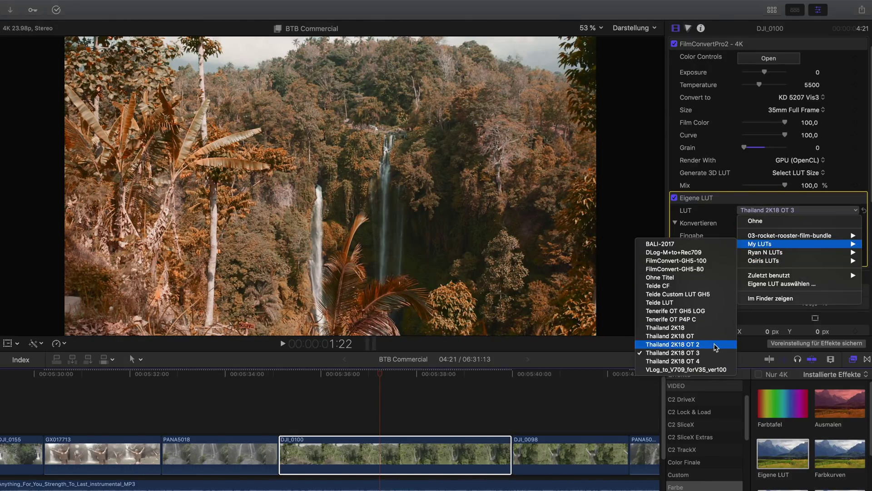
{"action": "left_click", "coordinate": [717, 361]}
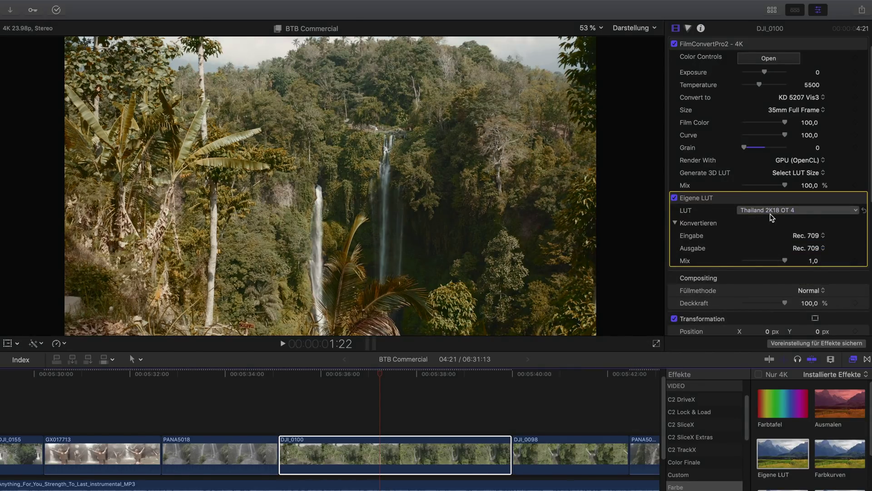
{"action": "left_click", "coordinate": [770, 212]}
{"action": "left_click", "coordinate": [788, 215]}
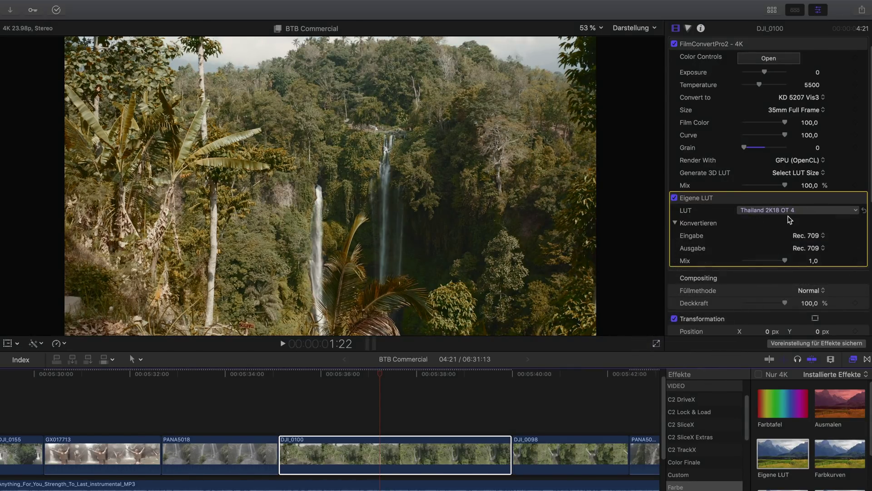
{"action": "mouse_move", "coordinate": [783, 259]}
{"action": "left_mouse_down"}
{"action": "mouse_move", "coordinate": [765, 265]}
{"action": "mouse_move", "coordinate": [773, 263]}
{"action": "left_mouse_up"}
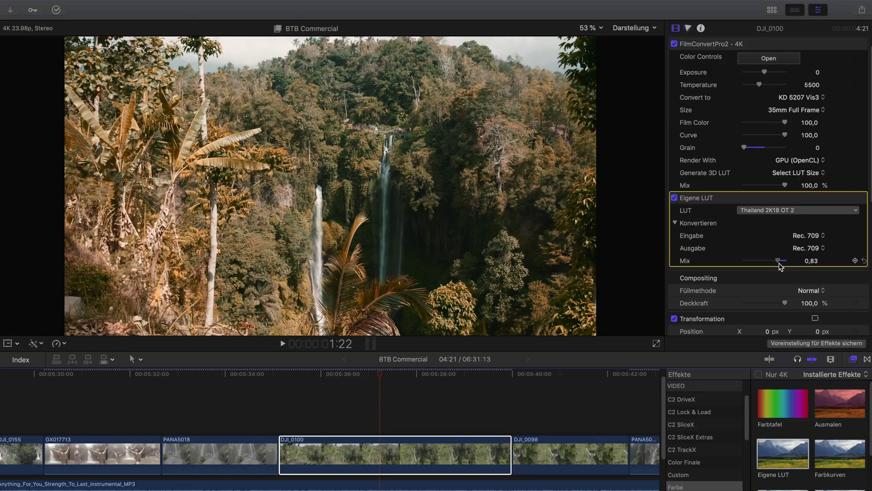
Raise the LUT mix to 1.0, switch the LUT to CineMagic Cine10, and scrub to review the look.
{"action": "left_click_drag", "start_coordinate": [780, 265], "coordinate": [789, 266]}
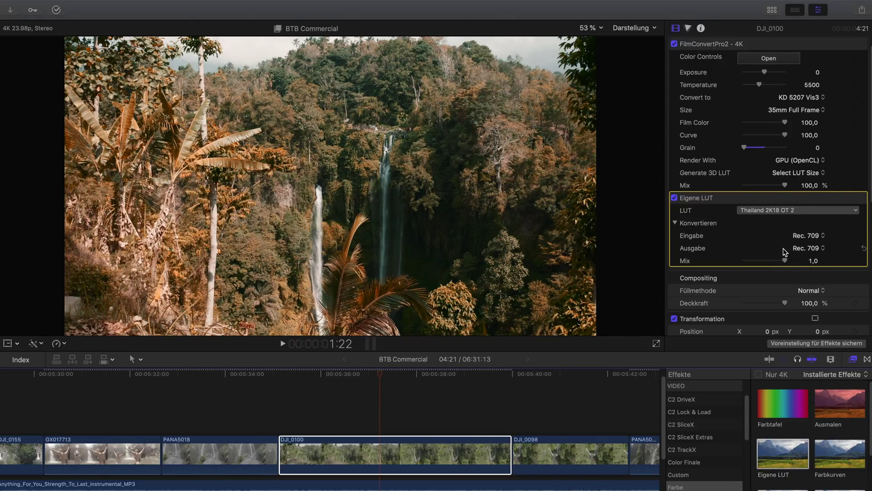
{"action": "left_click", "coordinate": [776, 213]}
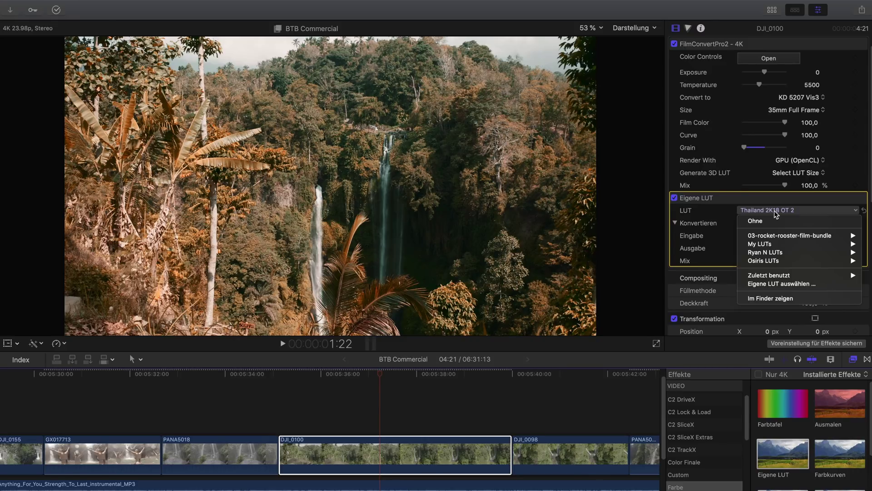
{"action": "mouse_move", "coordinate": [771, 237]}
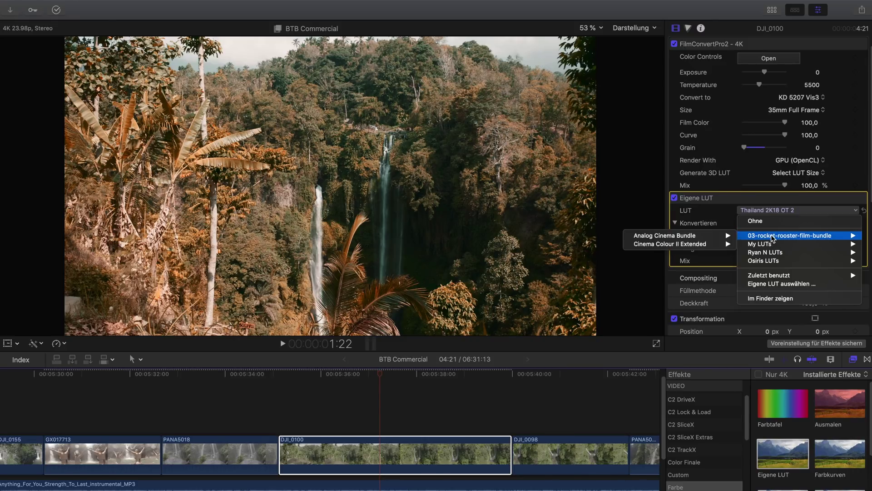
{"action": "mouse_move", "coordinate": [702, 246]}
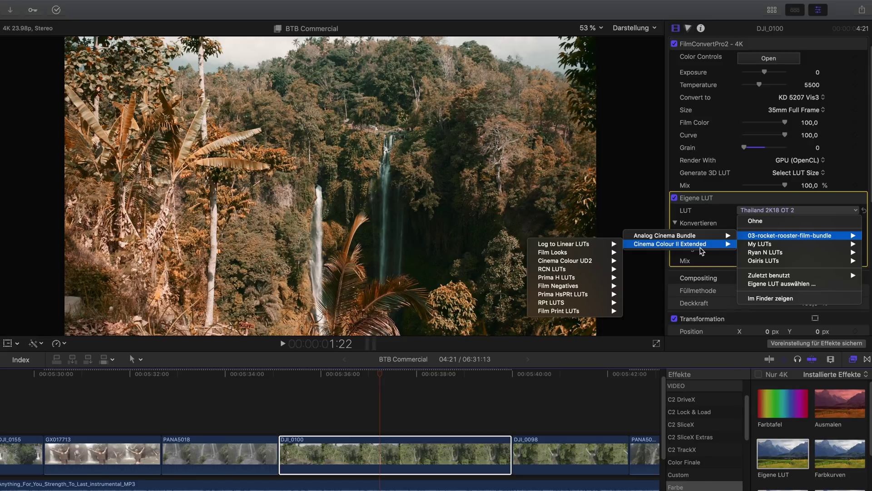
{"action": "mouse_move", "coordinate": [583, 253]}
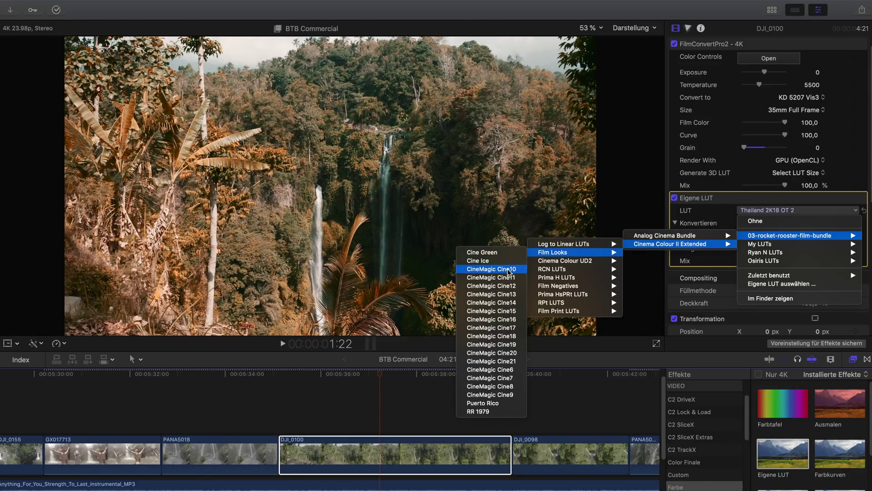
{"action": "left_click", "coordinate": [506, 274]}
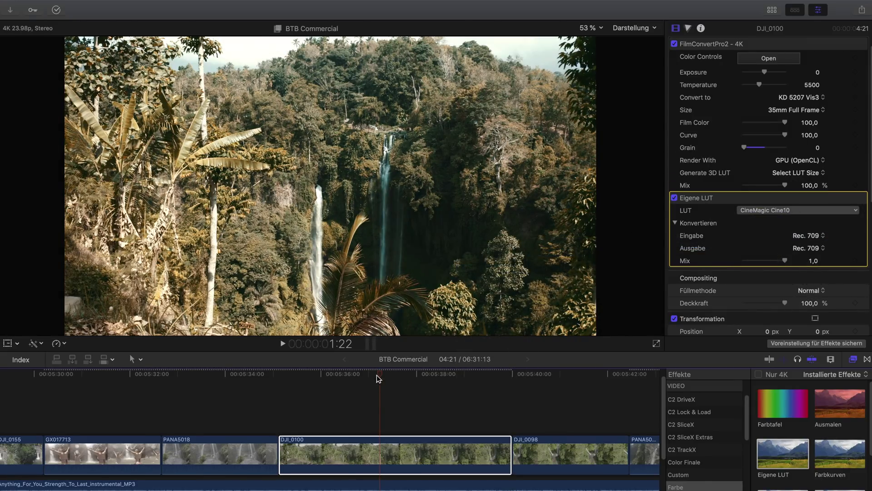
{"action": "mouse_move", "coordinate": [379, 376]}
{"action": "left_mouse_down"}
{"action": "mouse_move", "coordinate": [434, 376]}
{"action": "mouse_move", "coordinate": [383, 376]}
{"action": "left_mouse_up"}
Raise the FilmConvert saturation to about 155 in its colour controls.
{"action": "left_click", "coordinate": [767, 59]}
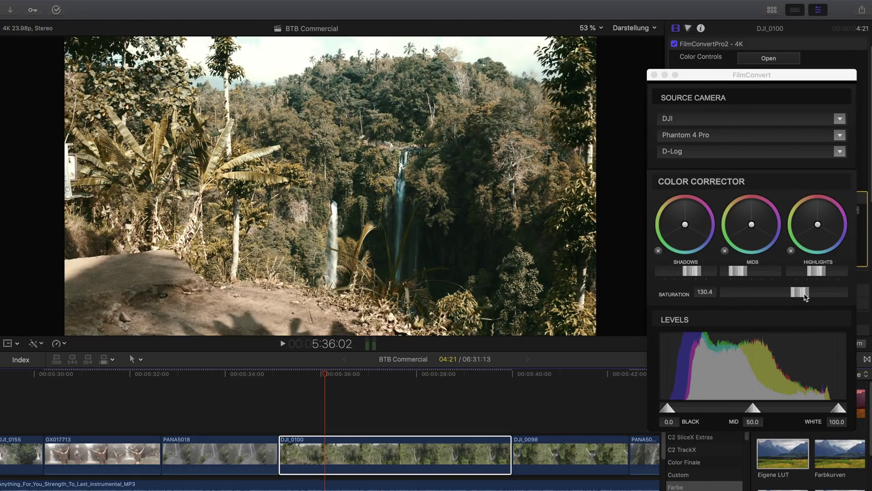
{"action": "left_click_drag", "start_coordinate": [808, 296], "coordinate": [813, 297]}
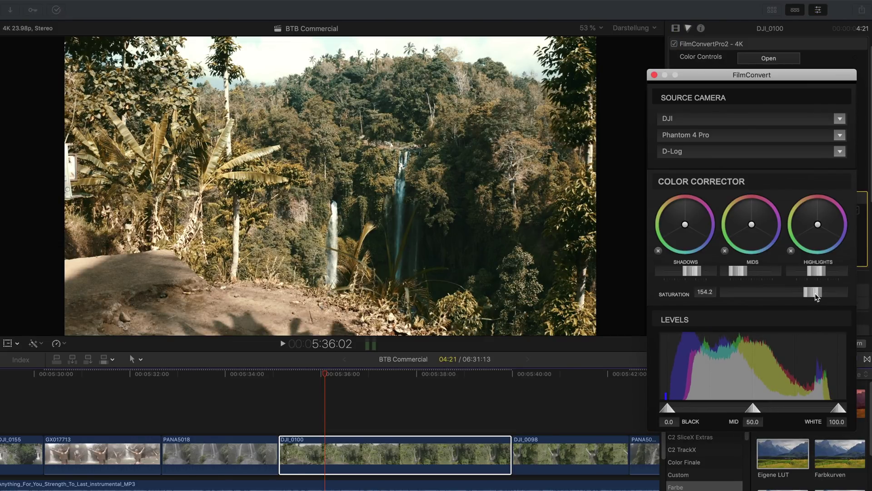
{"action": "left_click_drag", "start_coordinate": [815, 294], "coordinate": [819, 294]}
{"action": "left_click_drag", "start_coordinate": [819, 294], "coordinate": [821, 295]}
{"action": "left_click", "coordinate": [654, 75]}
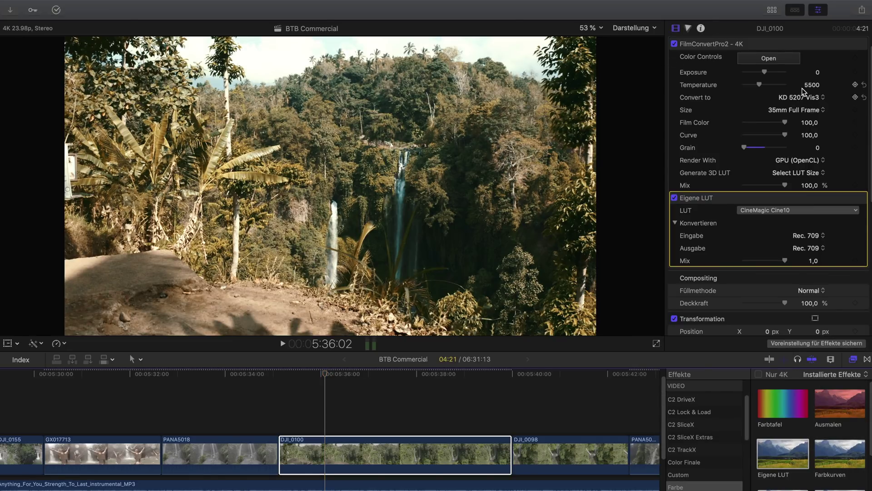
Set the FilmConvert temperature to 5550 and scrub the clip to check the grade.
{"action": "left_click", "coordinate": [810, 85]}
{"action": "type", "text": "560"}
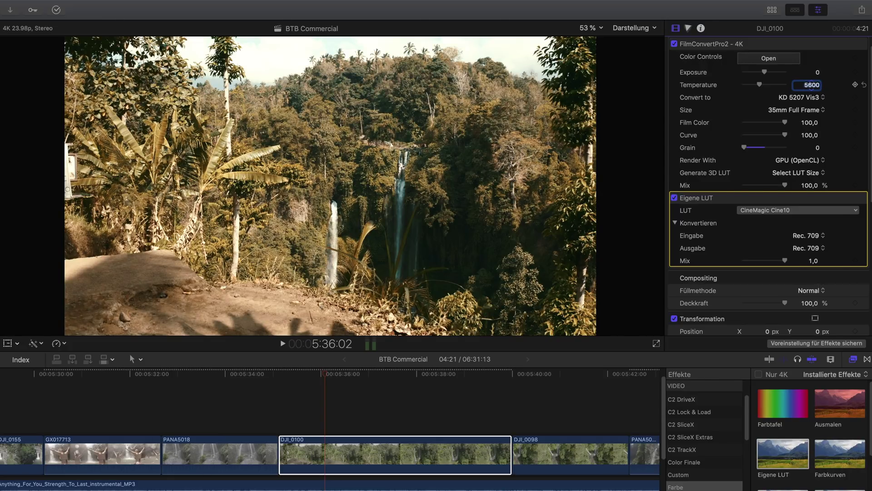
{"action": "key", "text": "Return"}
{"action": "type", "text": "55"}
{"action": "mouse_move", "coordinate": [324, 378]}
{"action": "left_mouse_down"}
{"action": "mouse_move", "coordinate": [429, 380]}
{"action": "mouse_move", "coordinate": [334, 377]}
{"action": "left_mouse_up"}
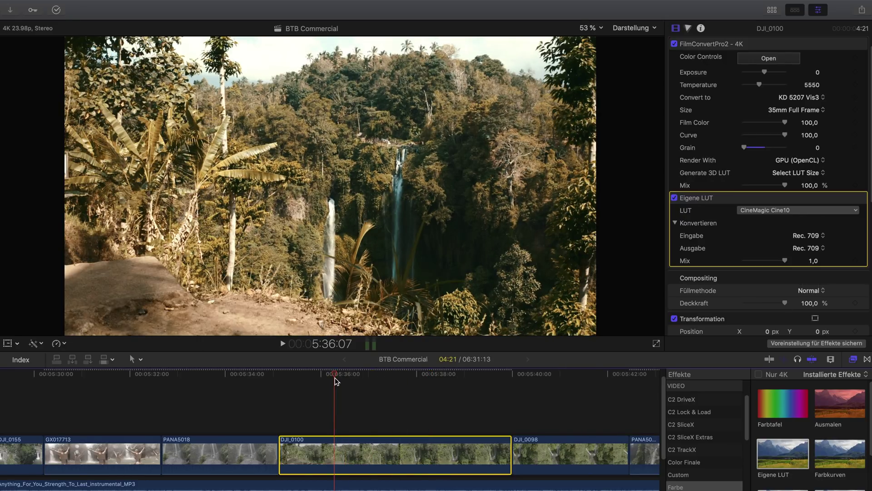
Lower the FilmConvert saturation slightly from its raised value.
{"action": "left_click", "coordinate": [748, 59]}
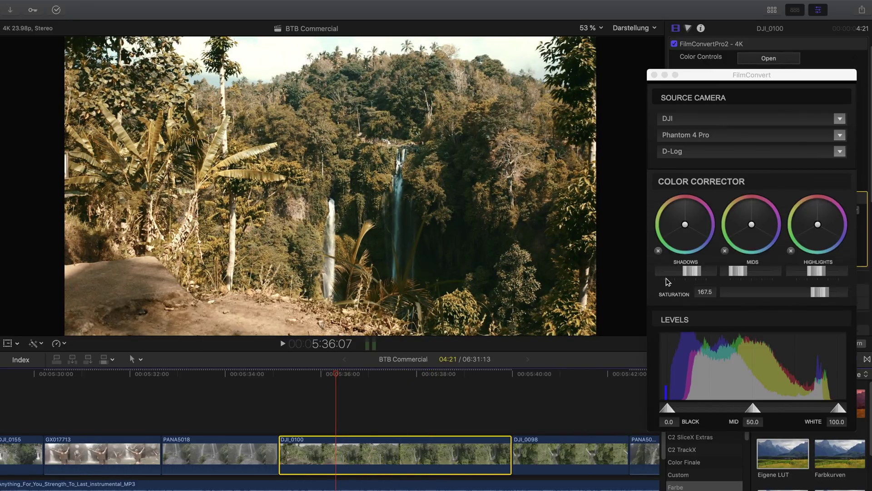
{"action": "left_click", "coordinate": [818, 300]}
{"action": "left_click_drag", "start_coordinate": [818, 300], "coordinate": [812, 300]}
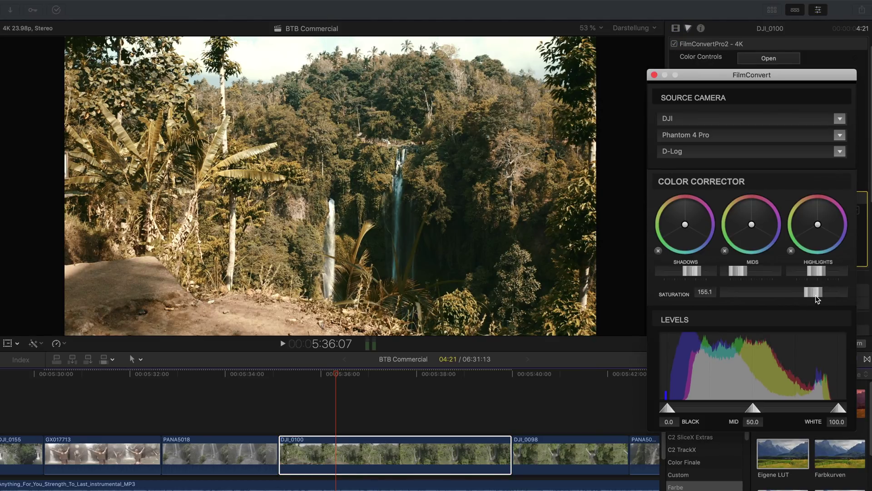
{"action": "left_click", "coordinate": [426, 319]}
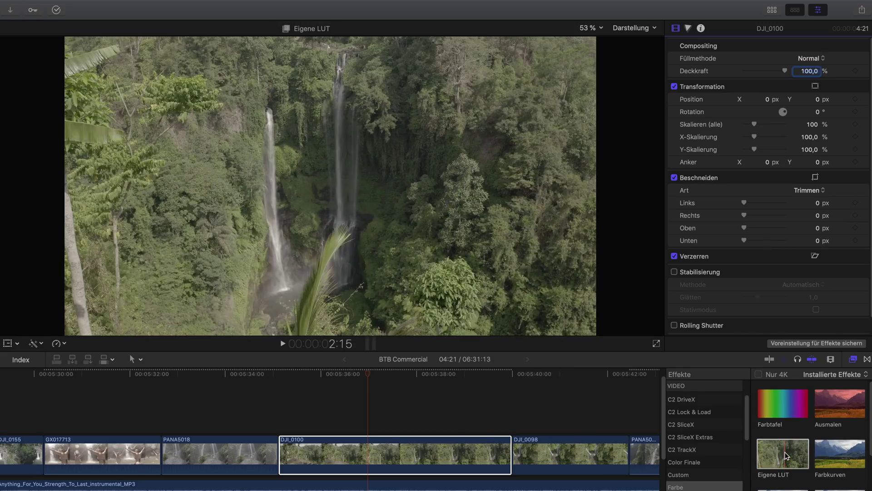
Add an Eigene LUT effect to DJI_0100 set to My LUTs > DLog-M+to+Rec709.
{"action": "left_click", "coordinate": [780, 455]}
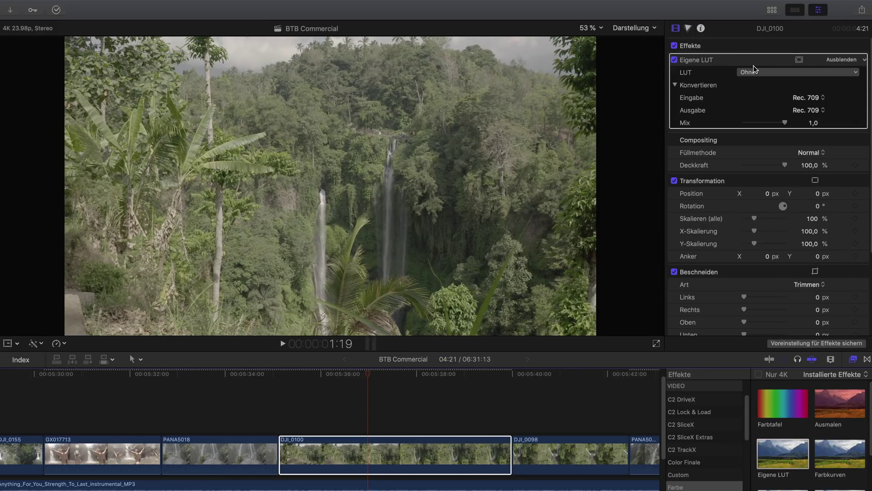
{"action": "left_click", "coordinate": [756, 73]}
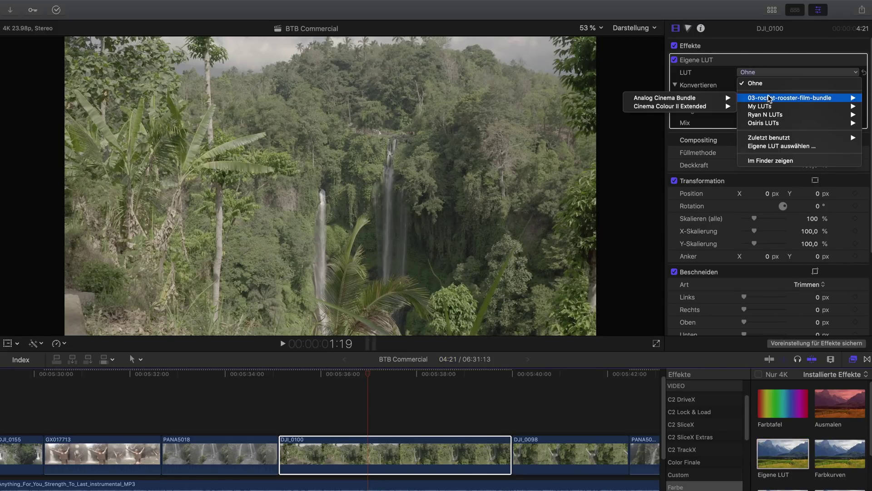
{"action": "mouse_move", "coordinate": [778, 107]}
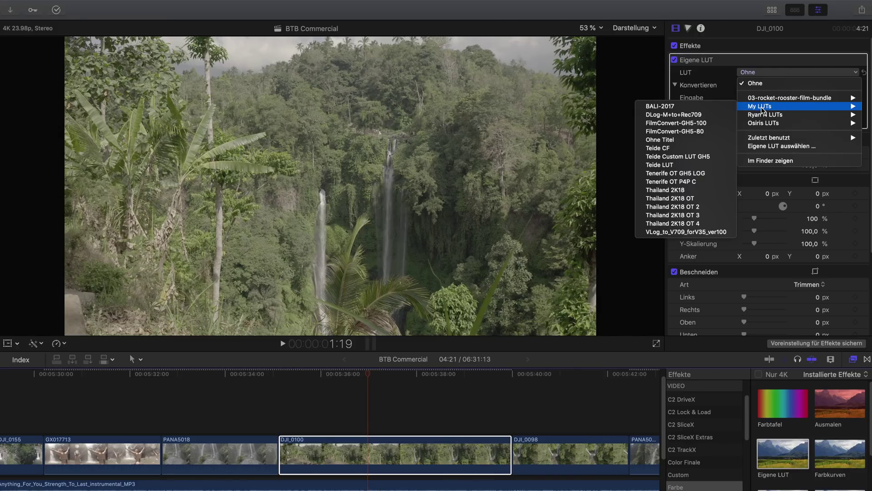
{"action": "left_click", "coordinate": [692, 115]}
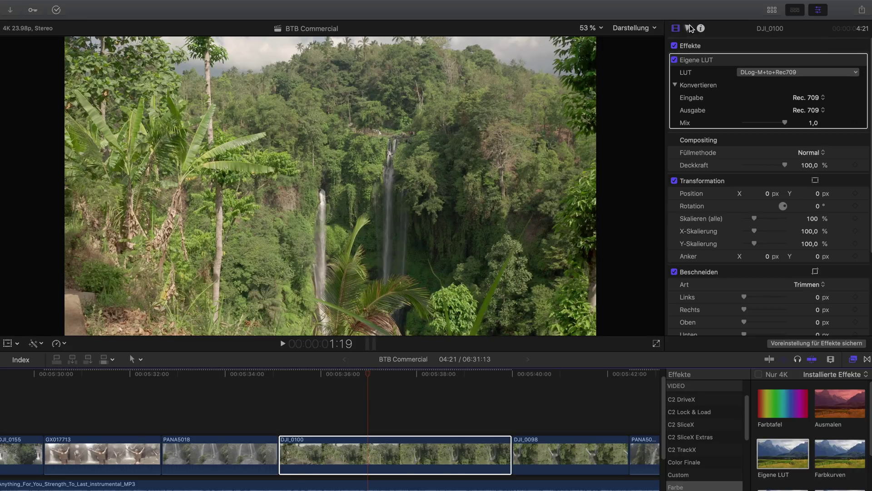
Show the video scopes beside the viewer as an RGB parade.
{"action": "left_click", "coordinate": [654, 29]}
{"action": "left_click", "coordinate": [652, 47]}
{"action": "left_click", "coordinate": [320, 57]}
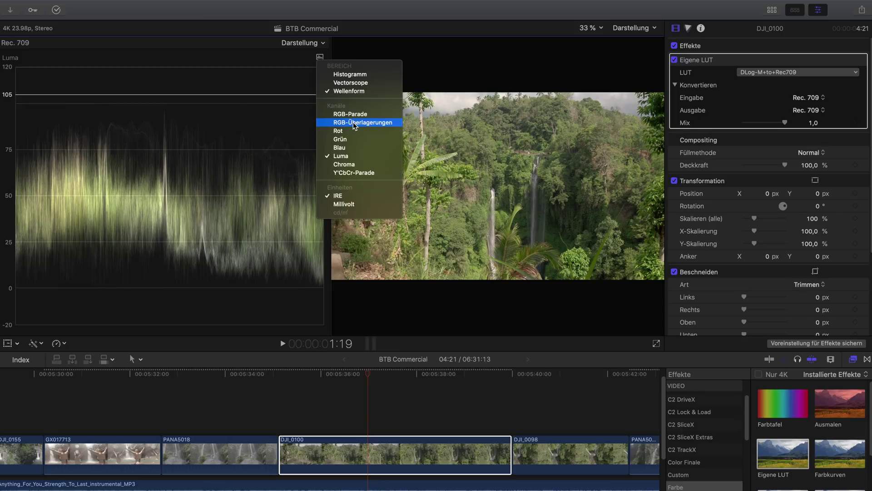
{"action": "left_click", "coordinate": [354, 114]}
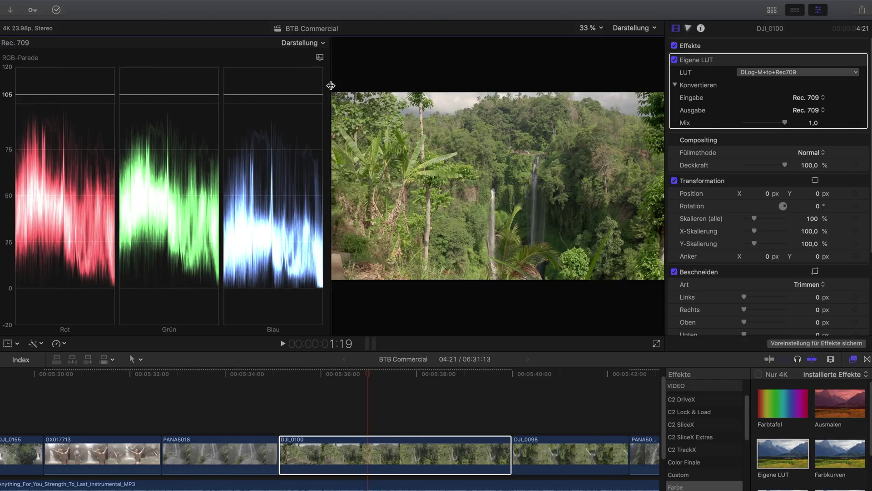
Shrink the scope pane to enlarge the viewer and bring up the clip's colour board.
{"action": "left_click_drag", "start_coordinate": [331, 86], "coordinate": [177, 91]}
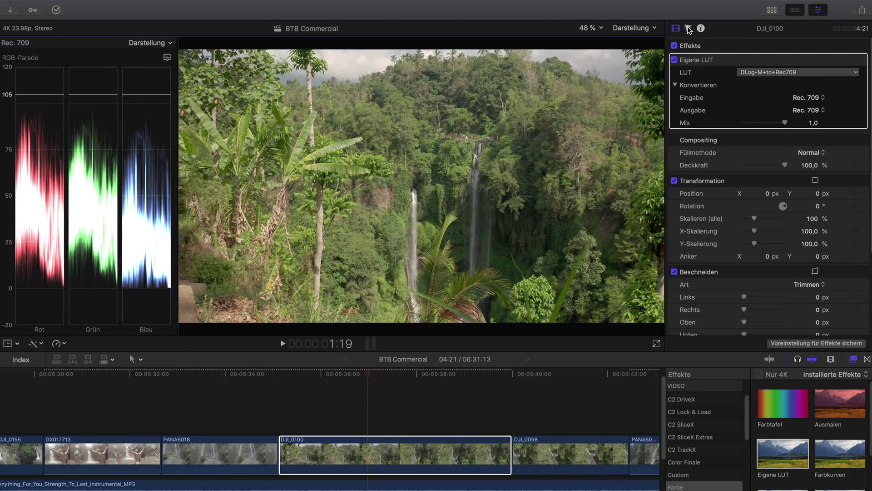
{"action": "key", "text": "super+6"}
{"action": "left_click", "coordinate": [708, 47]}
On the colour board's exposure pane, lift Master to 5% and drop midtones to -28%, shadows left at 0.
{"action": "left_click", "coordinate": [720, 65]}
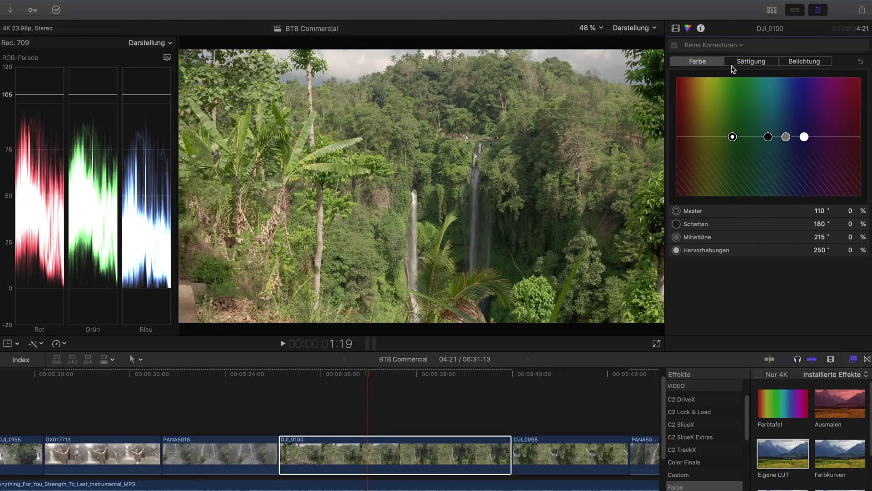
{"action": "left_click", "coordinate": [798, 66]}
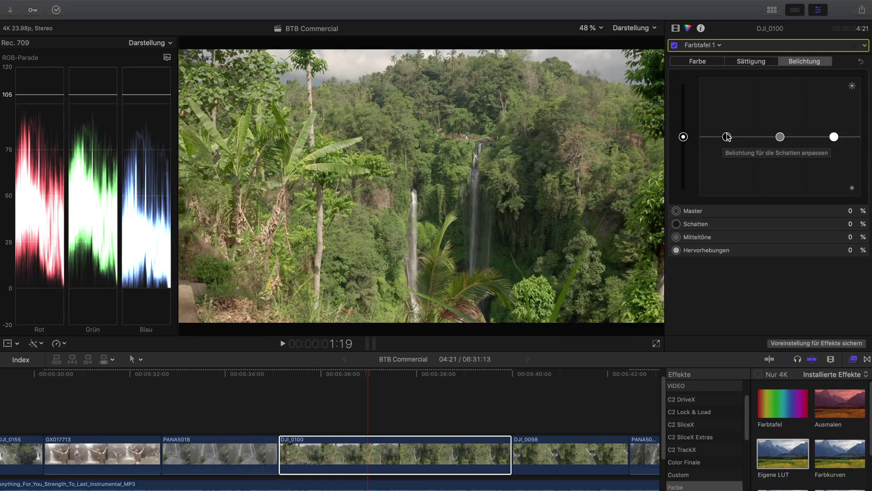
{"action": "left_click_drag", "start_coordinate": [683, 137], "coordinate": [684, 136]}
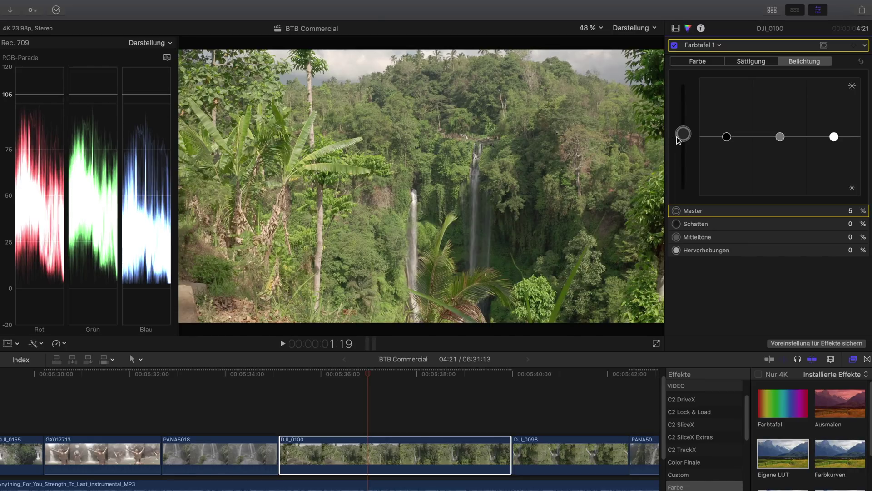
{"action": "left_click", "coordinate": [727, 139]}
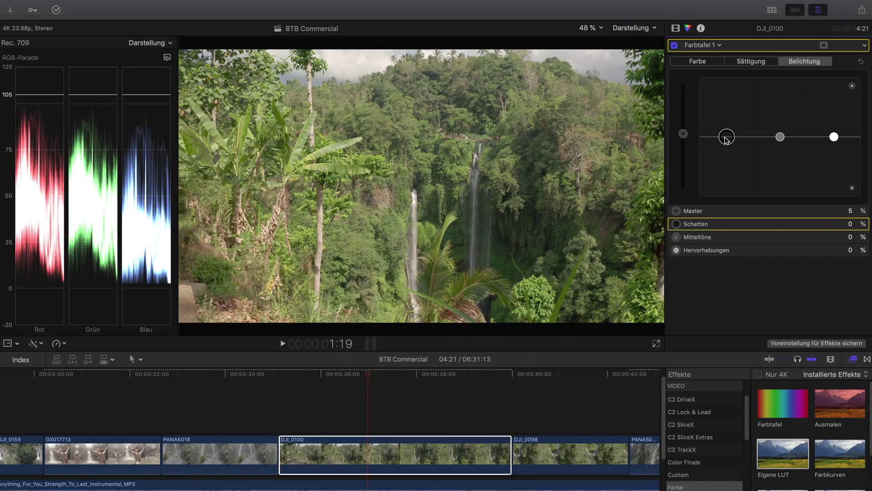
{"action": "left_click_drag", "start_coordinate": [727, 139], "coordinate": [727, 140]}
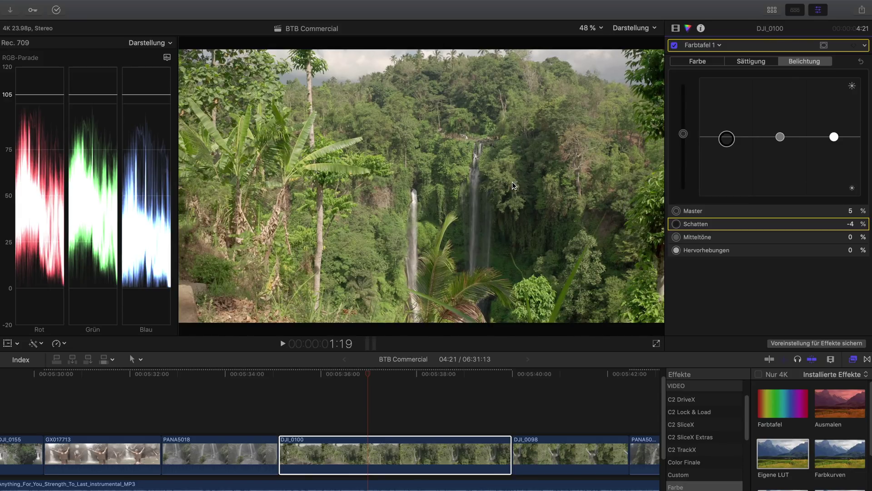
{"action": "key", "text": "Delete"}
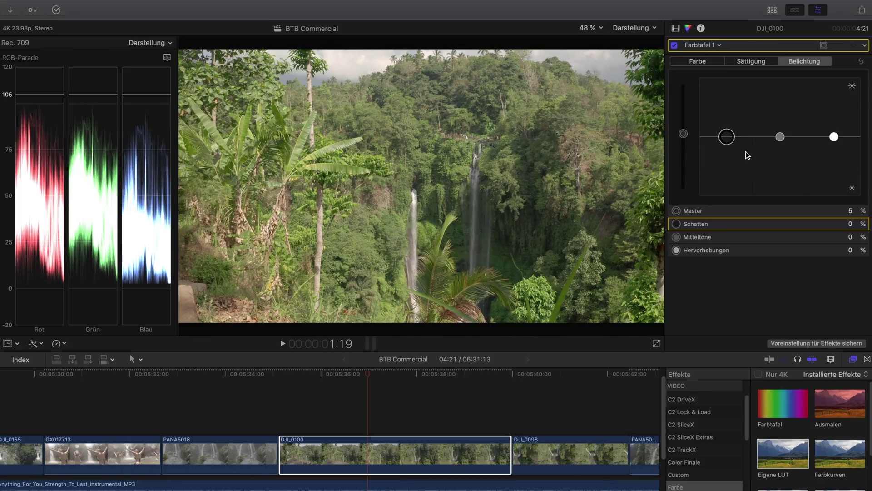
{"action": "mouse_move", "coordinate": [780, 138]}
{"action": "left_mouse_down"}
{"action": "mouse_move", "coordinate": [778, 164]}
{"action": "mouse_move", "coordinate": [780, 144]}
{"action": "mouse_move", "coordinate": [780, 156]}
{"action": "left_mouse_up"}
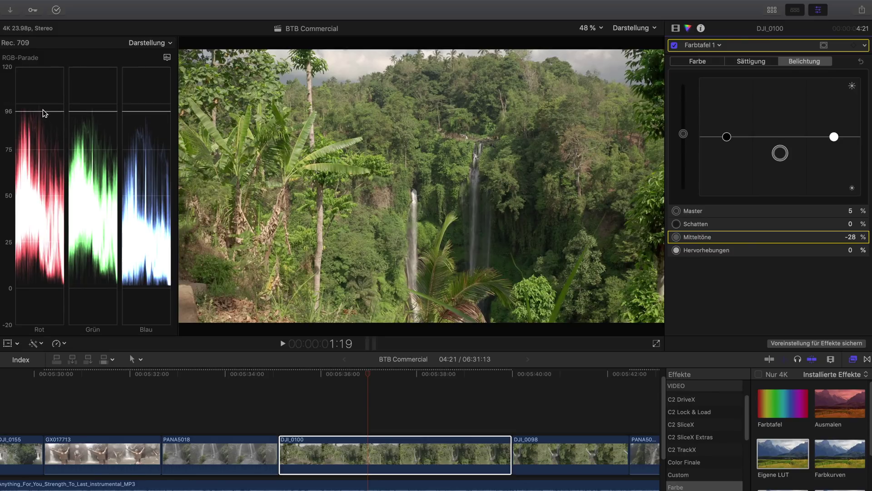
Push the colour board's Master saturation puck up to 22%.
{"action": "left_click", "coordinate": [749, 64]}
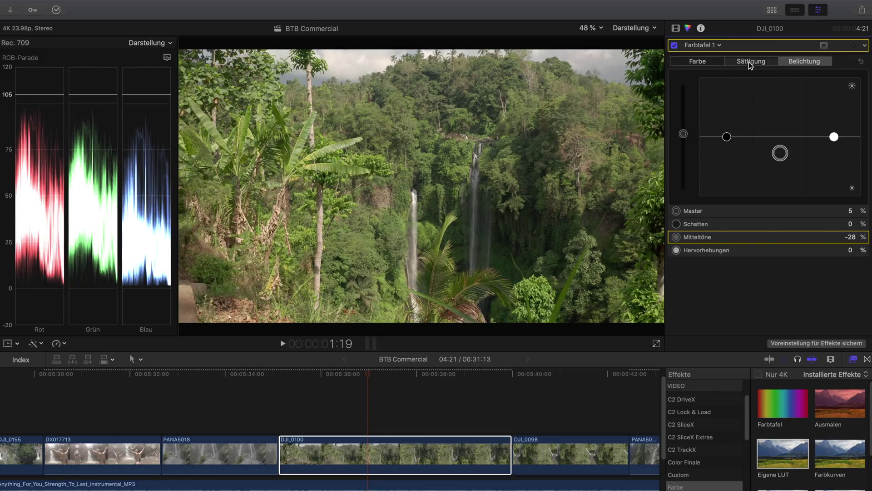
{"action": "left_click_drag", "start_coordinate": [684, 137], "coordinate": [688, 129]}
{"action": "left_click_drag", "start_coordinate": [687, 127], "coordinate": [688, 125]}
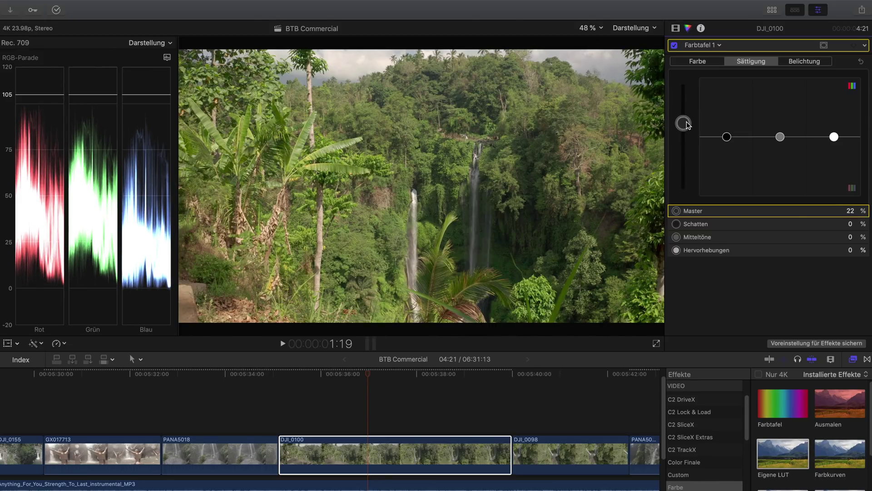
{"action": "left_click", "coordinate": [707, 45]}
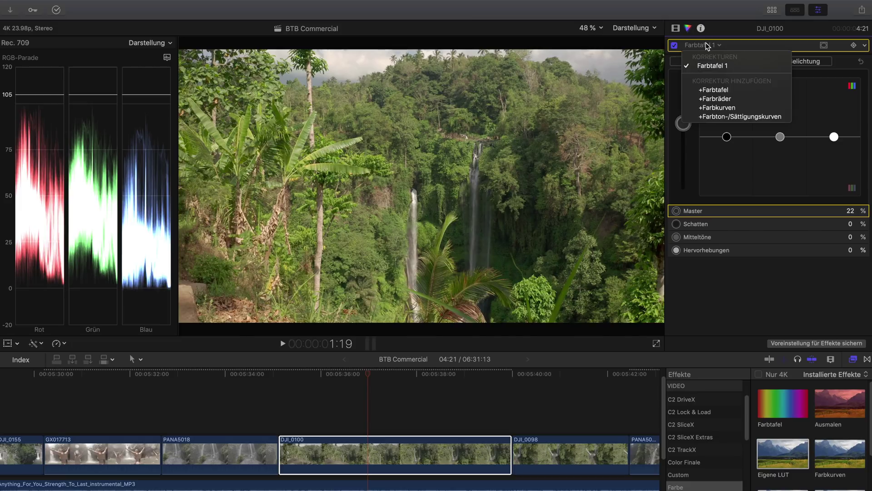
Add a Farbräder 1 colour-wheels correction to the waterfall clip.
{"action": "left_click", "coordinate": [713, 101]}
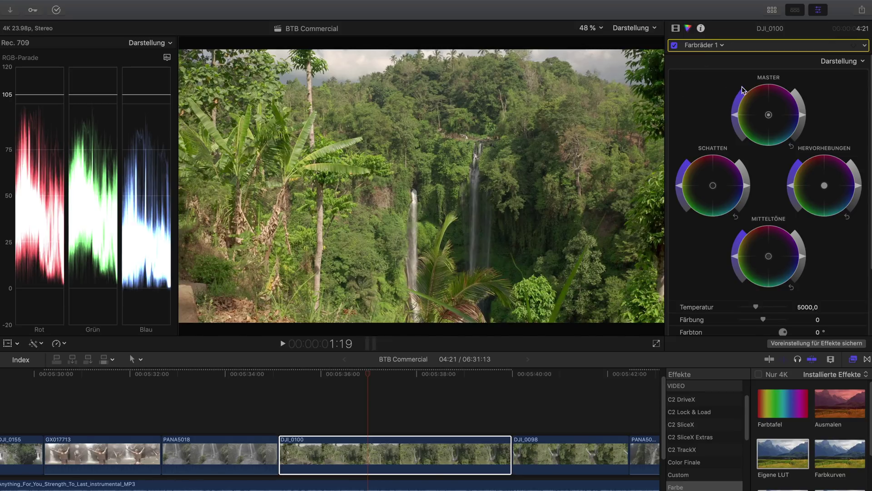
{"action": "scroll", "coordinate": [778, 236], "scroll_direction": "down", "scroll_amount": 3}
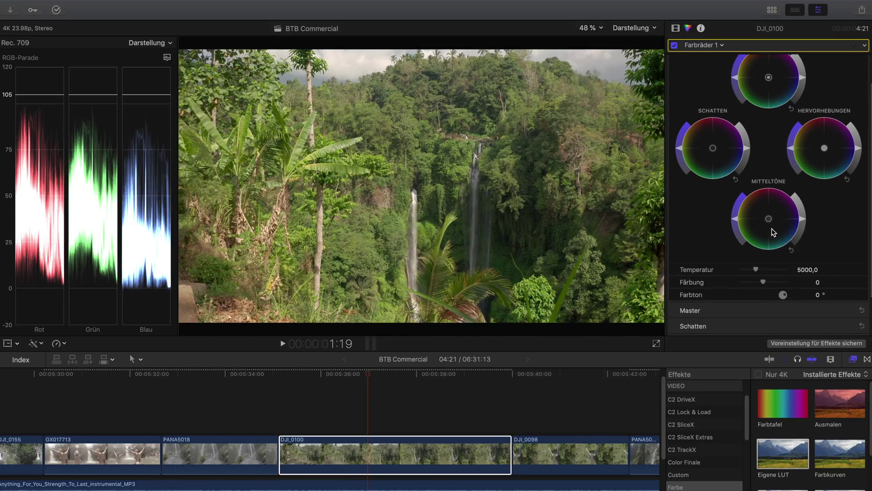
{"action": "scroll", "coordinate": [779, 250], "scroll_direction": "down", "scroll_amount": 1}
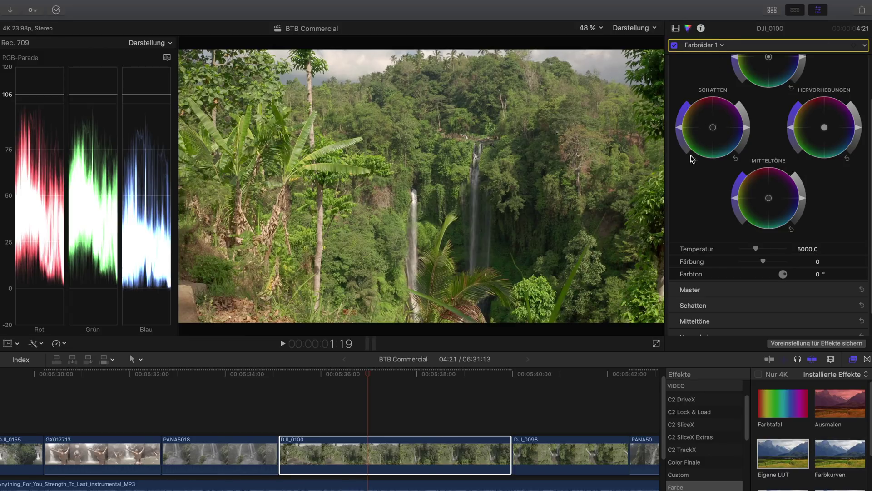
{"action": "left_click", "coordinate": [723, 44]}
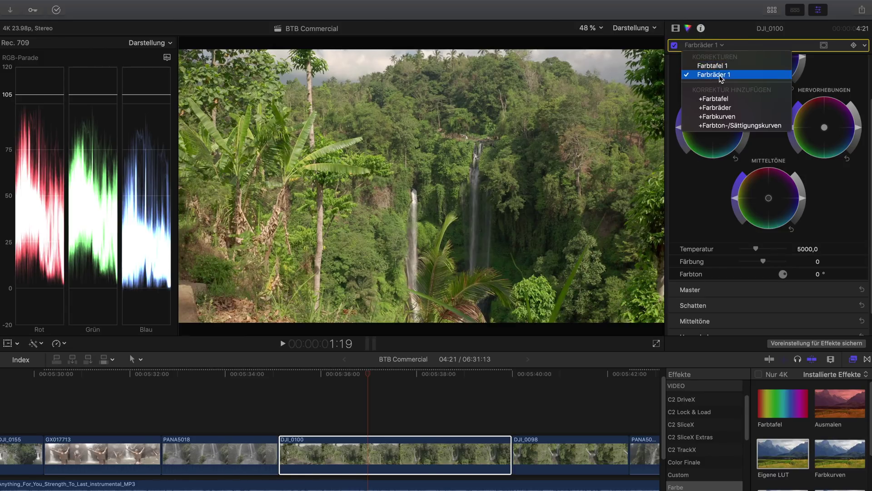
{"action": "left_click", "coordinate": [734, 29]}
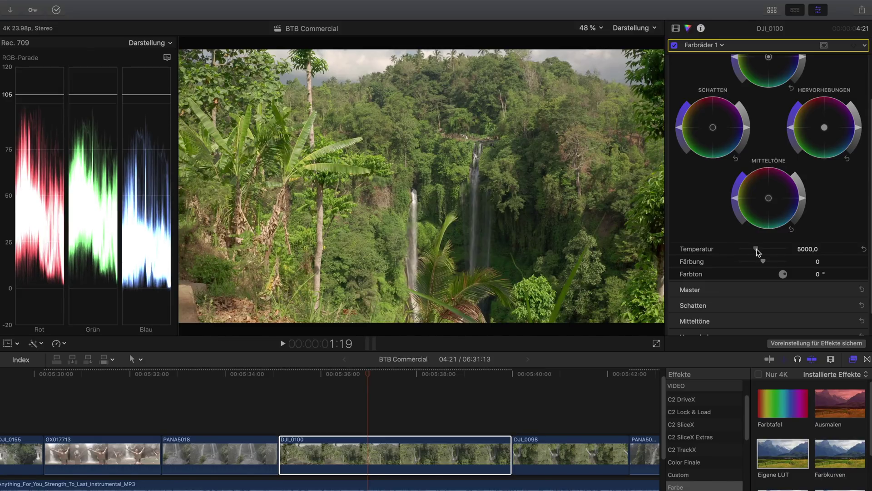
Set the colour wheels' temperature to 6000 and the tint to about 5.
{"action": "left_click_drag", "start_coordinate": [757, 253], "coordinate": [761, 254]}
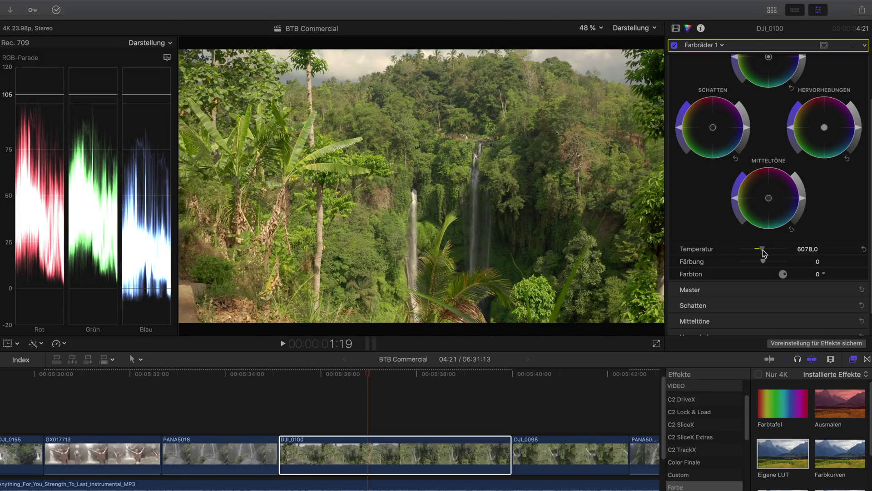
{"action": "left_click", "coordinate": [817, 249]}
{"action": "type", "text": "60"}
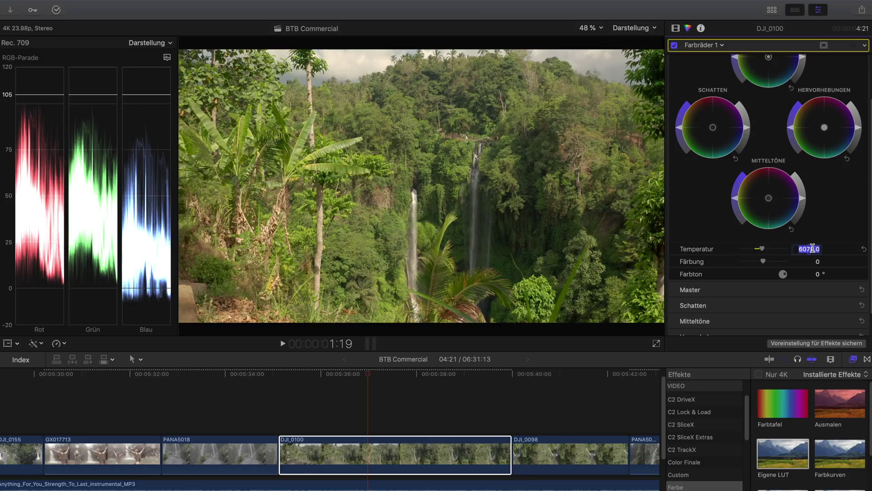
{"action": "type", "text": "00"}
{"action": "key", "text": "Return"}
{"action": "left_click_drag", "start_coordinate": [764, 262], "coordinate": [729, 260]}
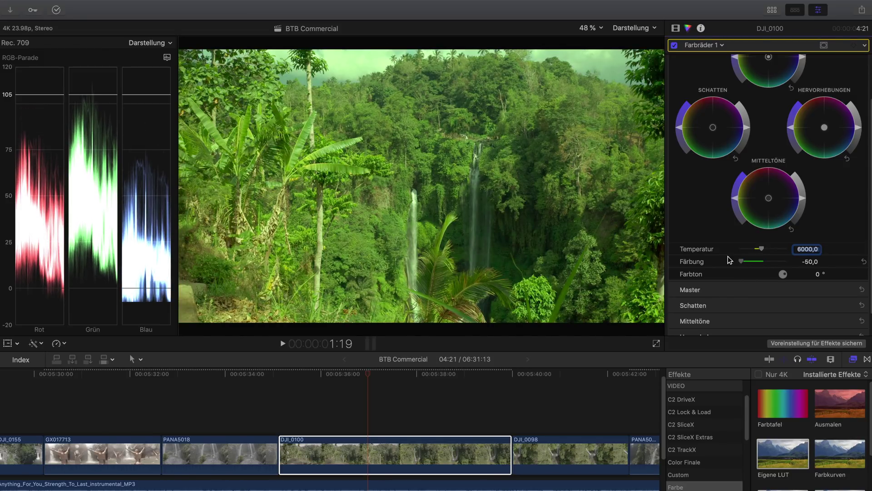
{"action": "left_click_drag", "start_coordinate": [742, 262], "coordinate": [767, 269]}
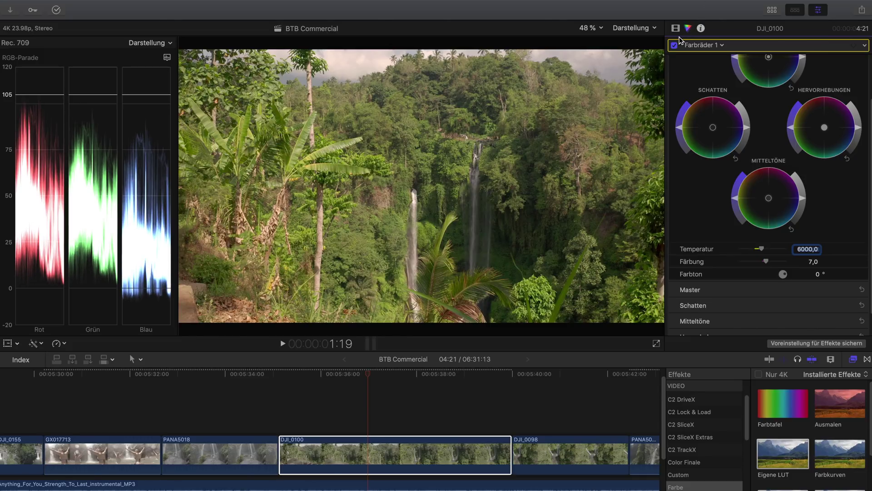
{"action": "left_click_drag", "start_coordinate": [768, 265], "coordinate": [766, 265]}
{"action": "left_click", "coordinate": [677, 28]}
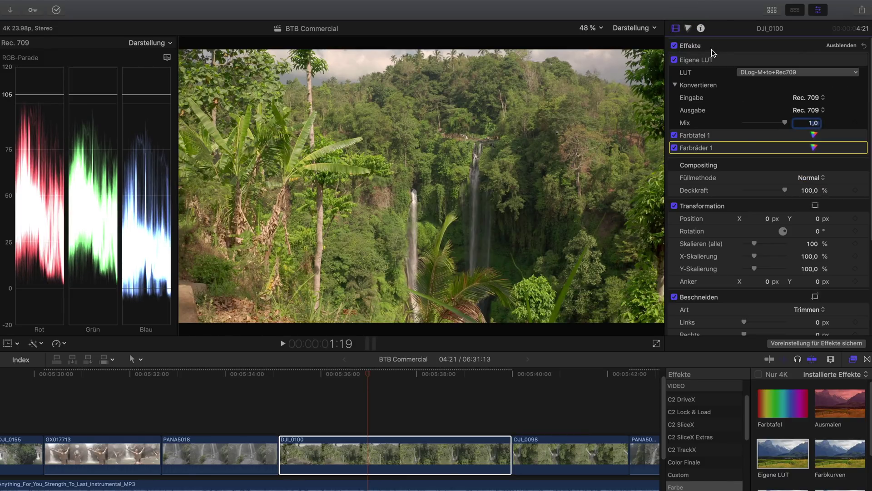
Apply a second Eigene LUT effect to the waterfall clip.
{"action": "scroll", "coordinate": [735, 235], "scroll_direction": "down", "scroll_amount": 1}
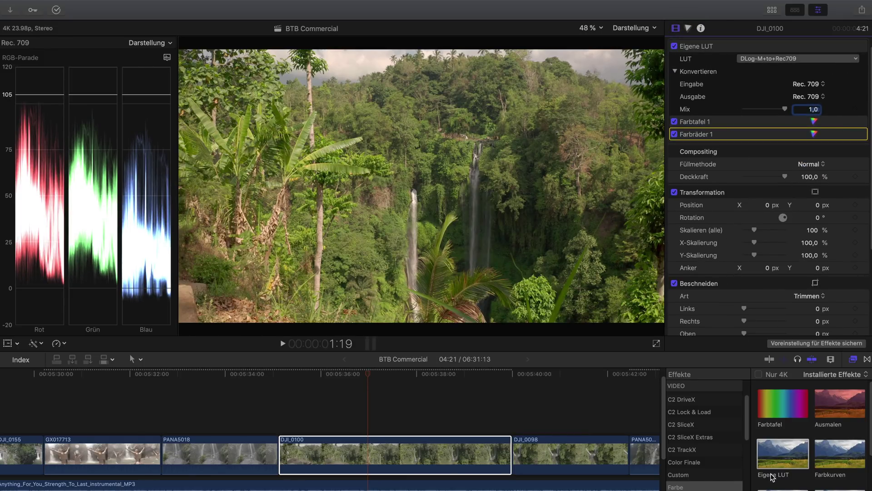
{"action": "left_click", "coordinate": [783, 453]}
{"action": "left_click_drag", "start_coordinate": [767, 131], "coordinate": [768, 131]}
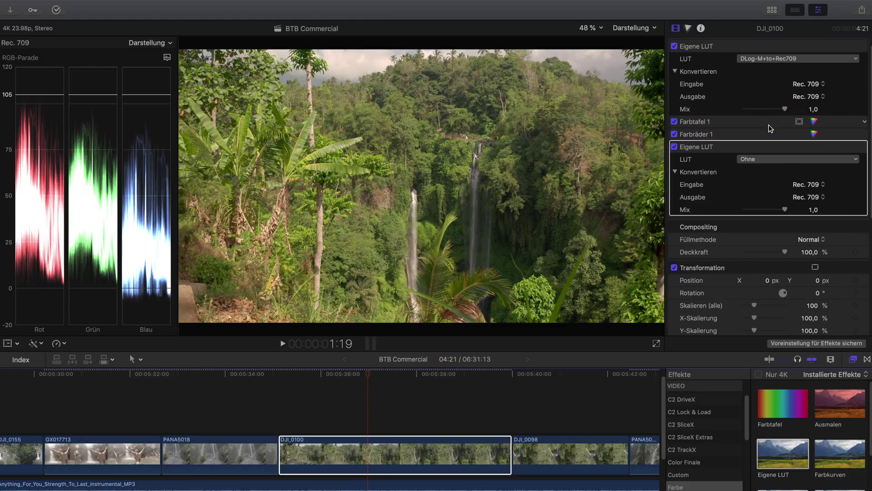
Set the new LUT to Cinema Colour II Extended > Film Looks > CineMagic Cine10.
{"action": "left_click", "coordinate": [781, 159]}
{"action": "mouse_move", "coordinate": [788, 185]}
{"action": "mouse_move", "coordinate": [716, 194]}
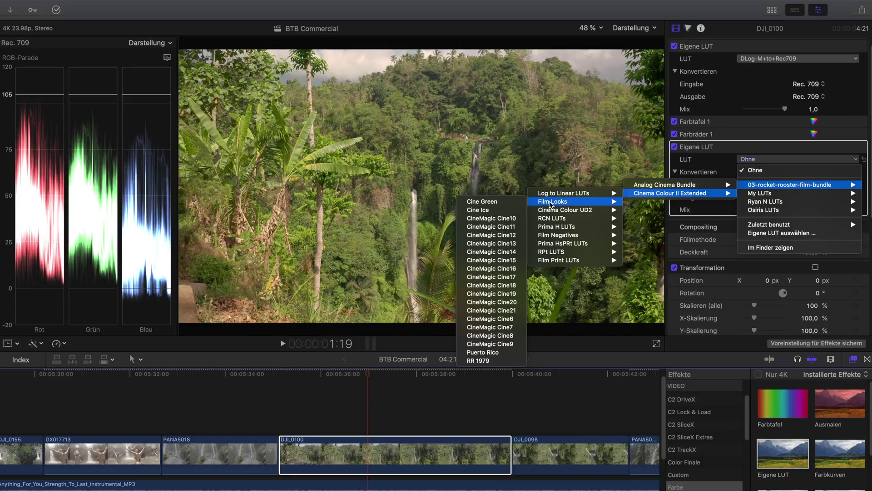
{"action": "left_click", "coordinate": [523, 221]}
{"action": "left_click", "coordinate": [747, 159]}
{"action": "mouse_move", "coordinate": [782, 184]}
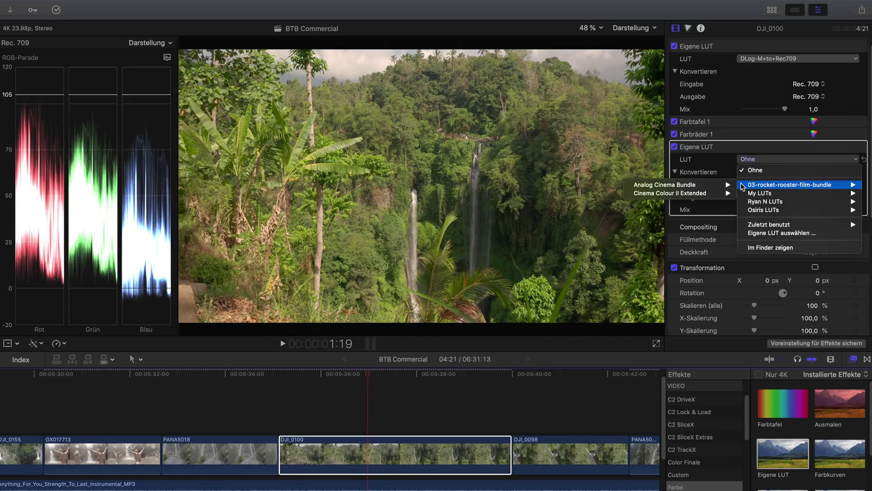
{"action": "mouse_move", "coordinate": [682, 193]}
{"action": "mouse_move", "coordinate": [604, 204]}
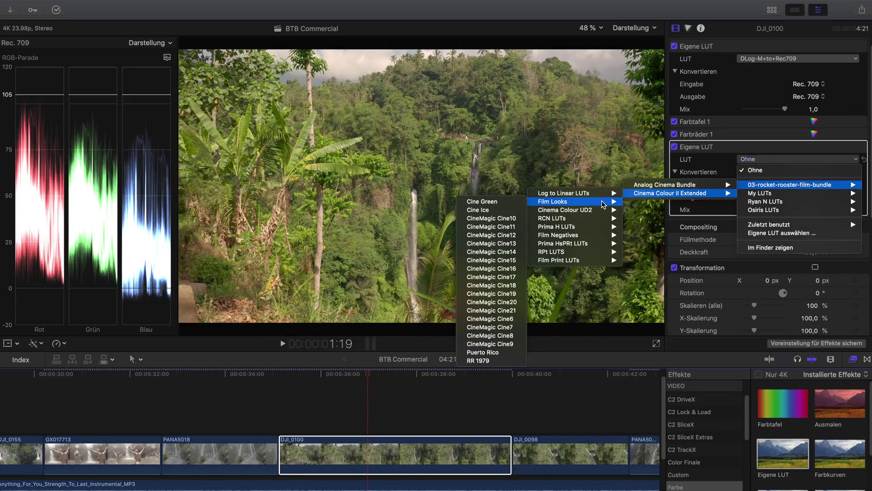
{"action": "left_click", "coordinate": [518, 218]}
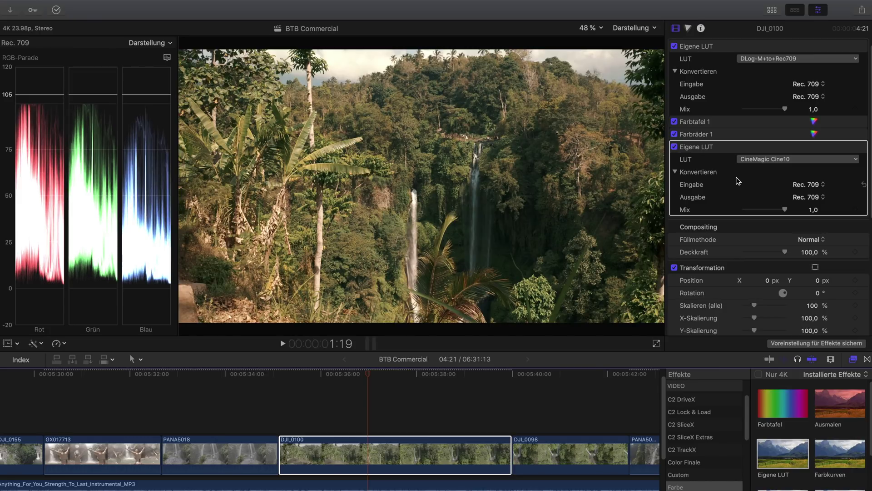
{"action": "left_click", "coordinate": [374, 375]}
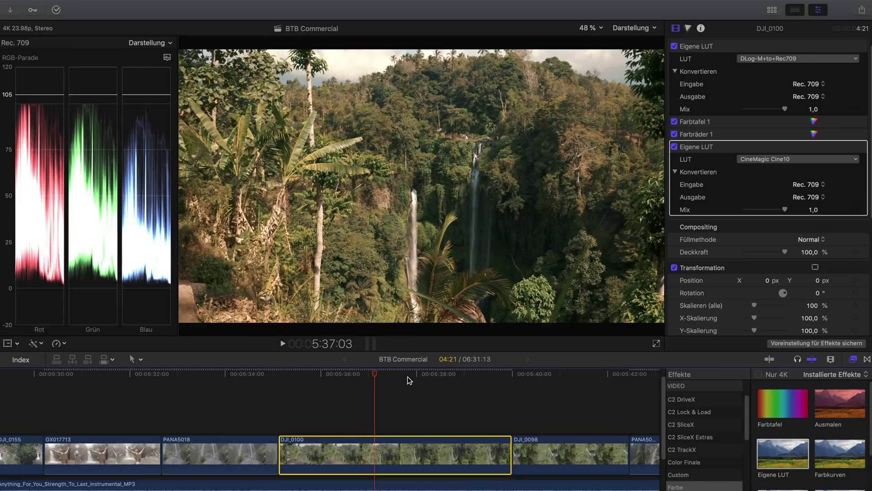
{"action": "left_click", "coordinate": [426, 374]}
{"action": "left_click", "coordinate": [465, 374]}
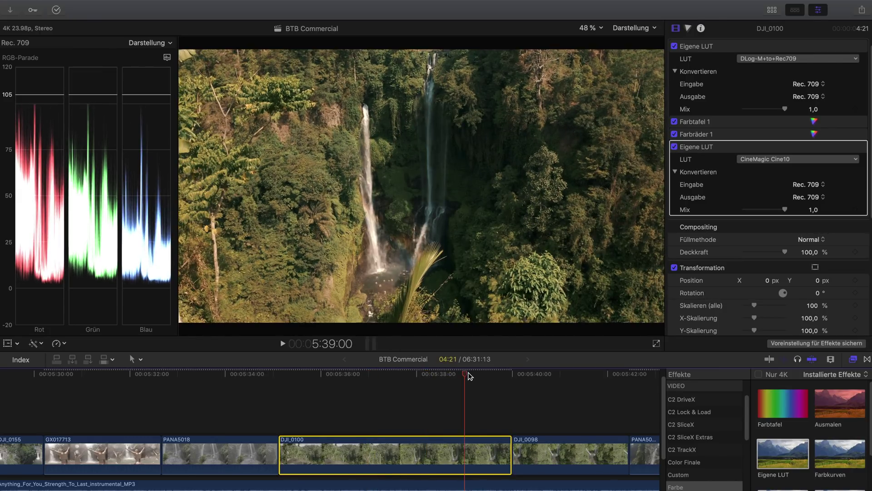
{"action": "left_click_drag", "start_coordinate": [468, 375], "coordinate": [313, 374]}
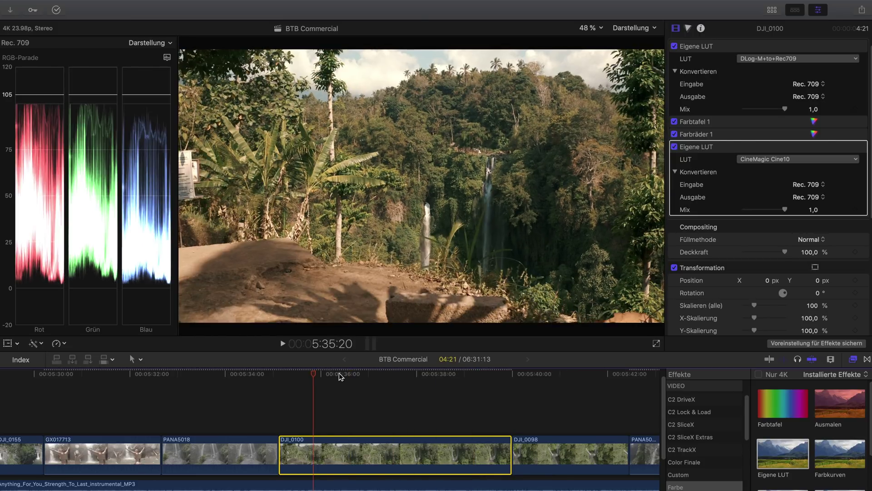
{"action": "key", "text": "space"}
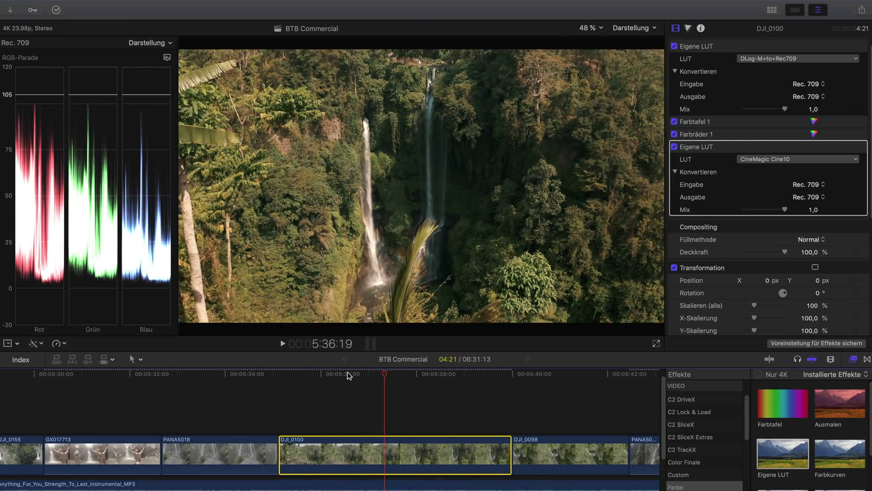
{"action": "left_click_drag", "start_coordinate": [348, 375], "coordinate": [312, 374]}
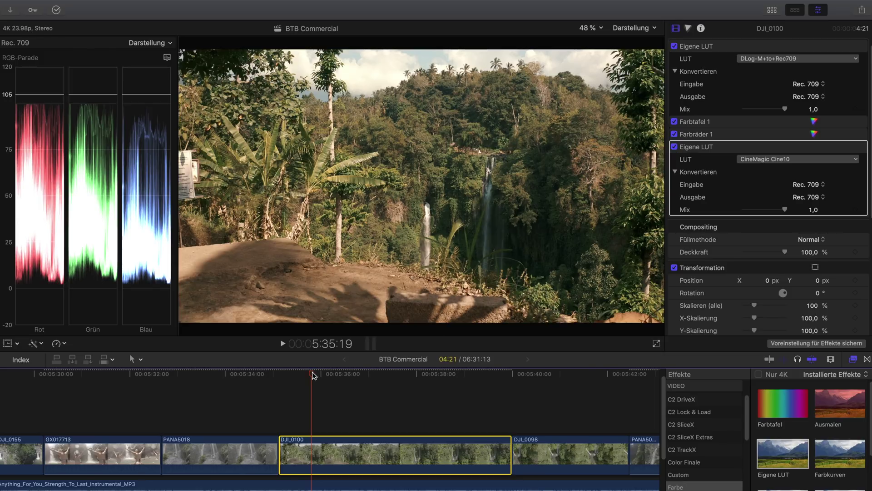
{"action": "key", "text": "space"}
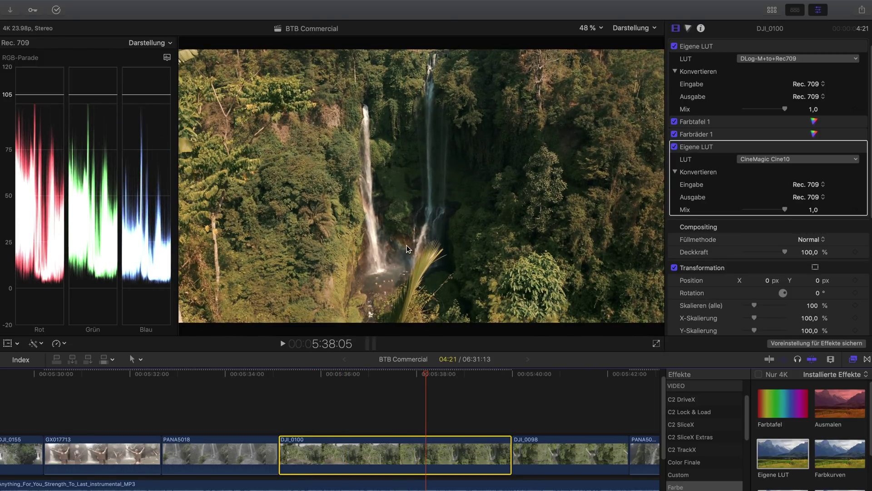
{"action": "left_click_drag", "start_coordinate": [432, 374], "coordinate": [460, 375]}
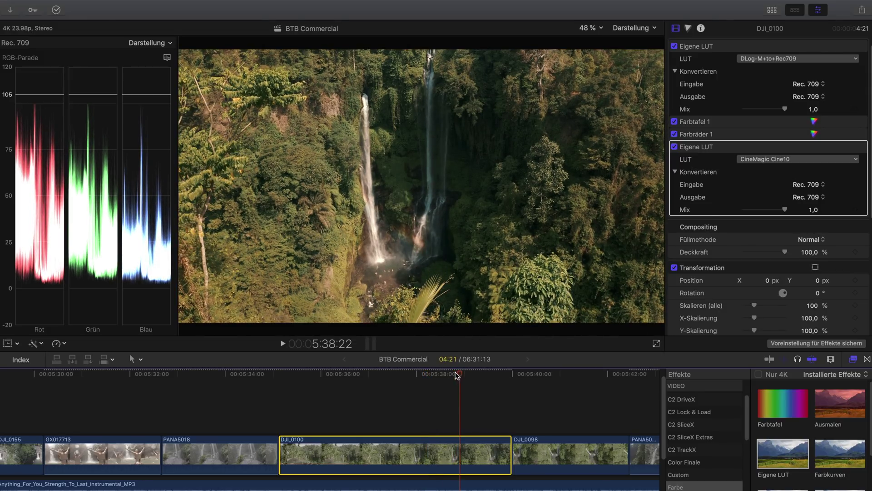
{"action": "left_click_drag", "start_coordinate": [458, 375], "coordinate": [307, 361]}
{"action": "key", "text": "space"}
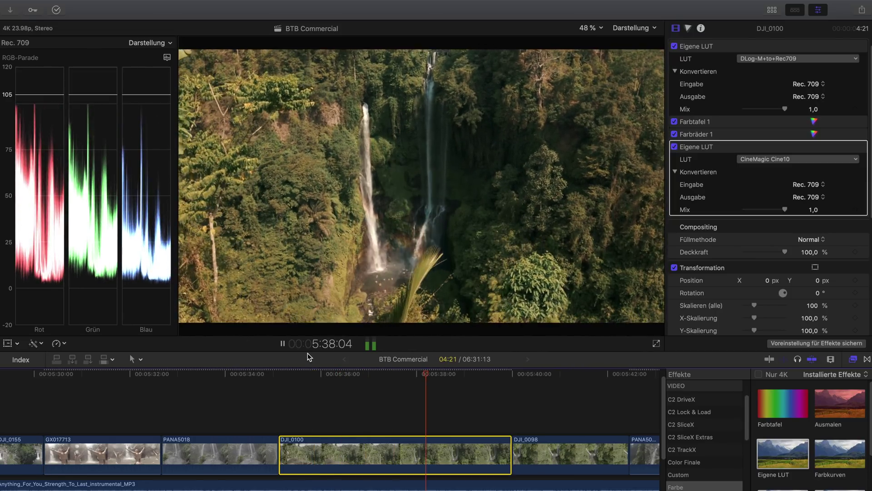
{"action": "key", "text": "space"}
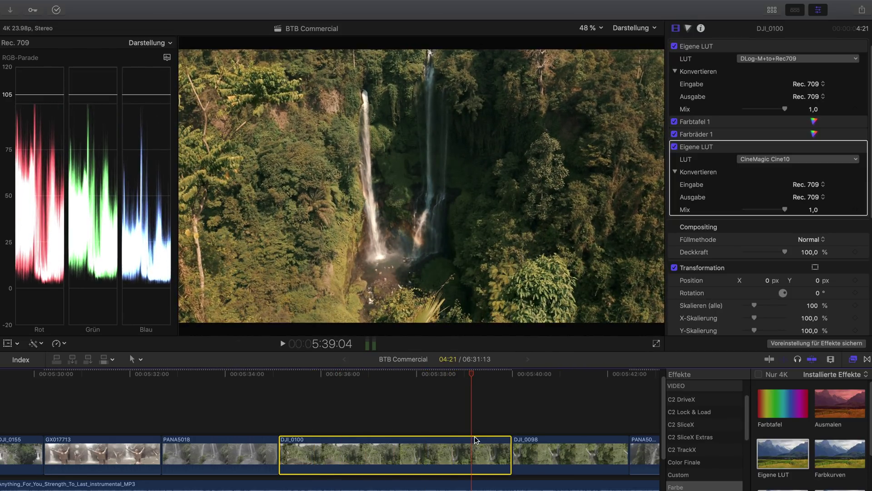
{"action": "left_click", "coordinate": [674, 147]}
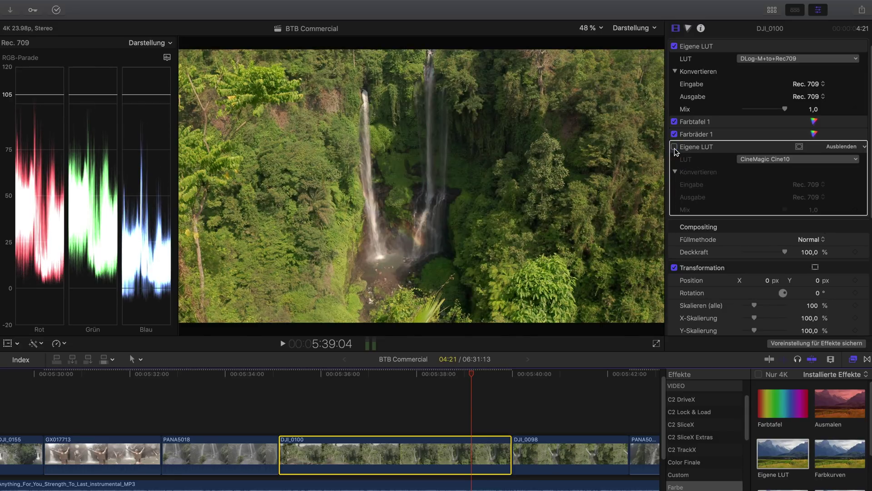
{"action": "left_click_drag", "start_coordinate": [476, 374], "coordinate": [435, 377]}
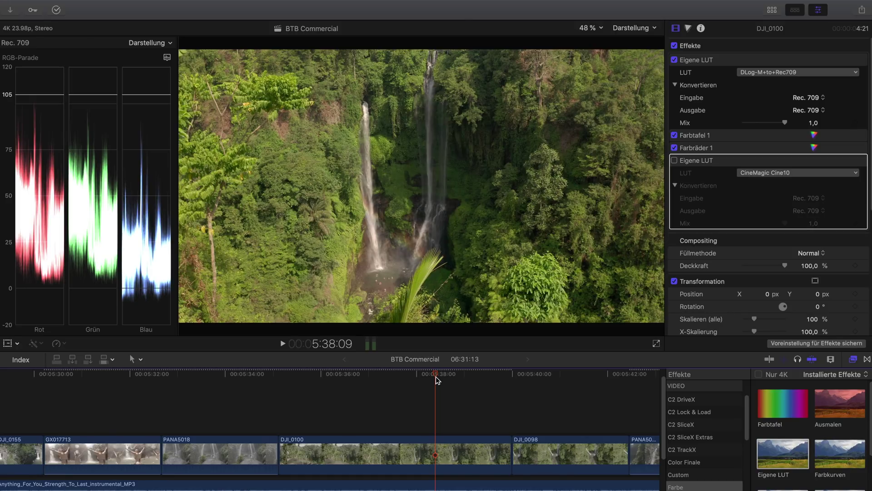
{"action": "left_click_drag", "start_coordinate": [411, 376], "coordinate": [380, 380]}
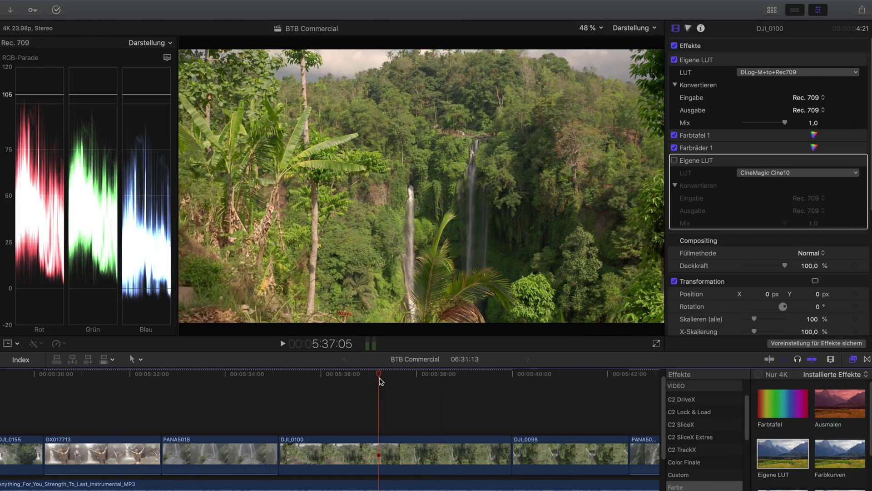
{"action": "mouse_move", "coordinate": [380, 380]}
{"action": "left_mouse_down"}
{"action": "mouse_move", "coordinate": [425, 376]}
{"action": "mouse_move", "coordinate": [382, 377]}
{"action": "left_mouse_up"}
{"action": "left_click", "coordinate": [376, 454]}
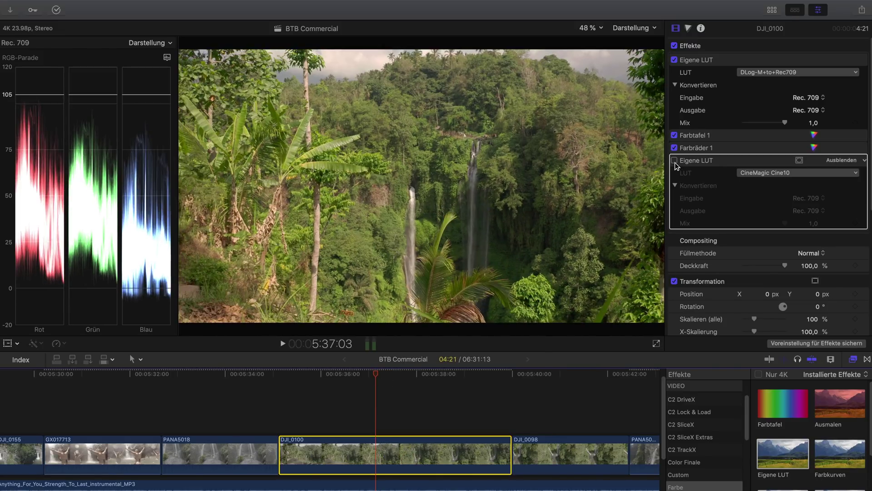
{"action": "left_click", "coordinate": [674, 160]}
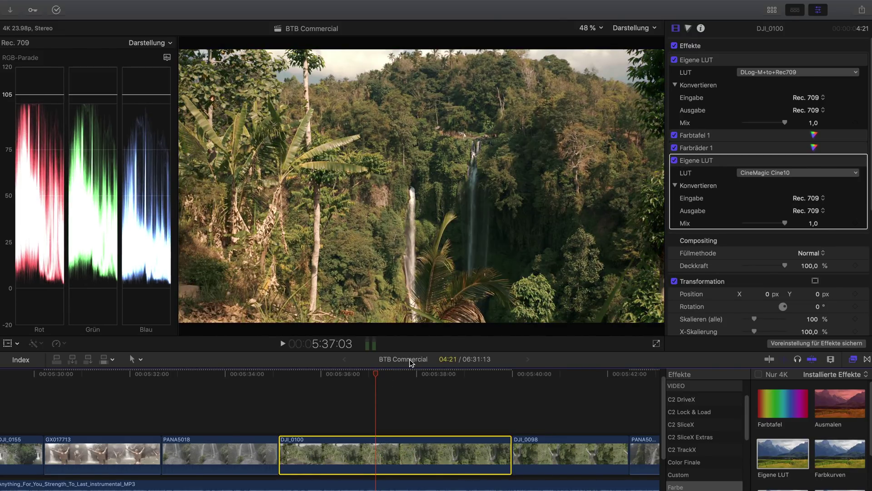